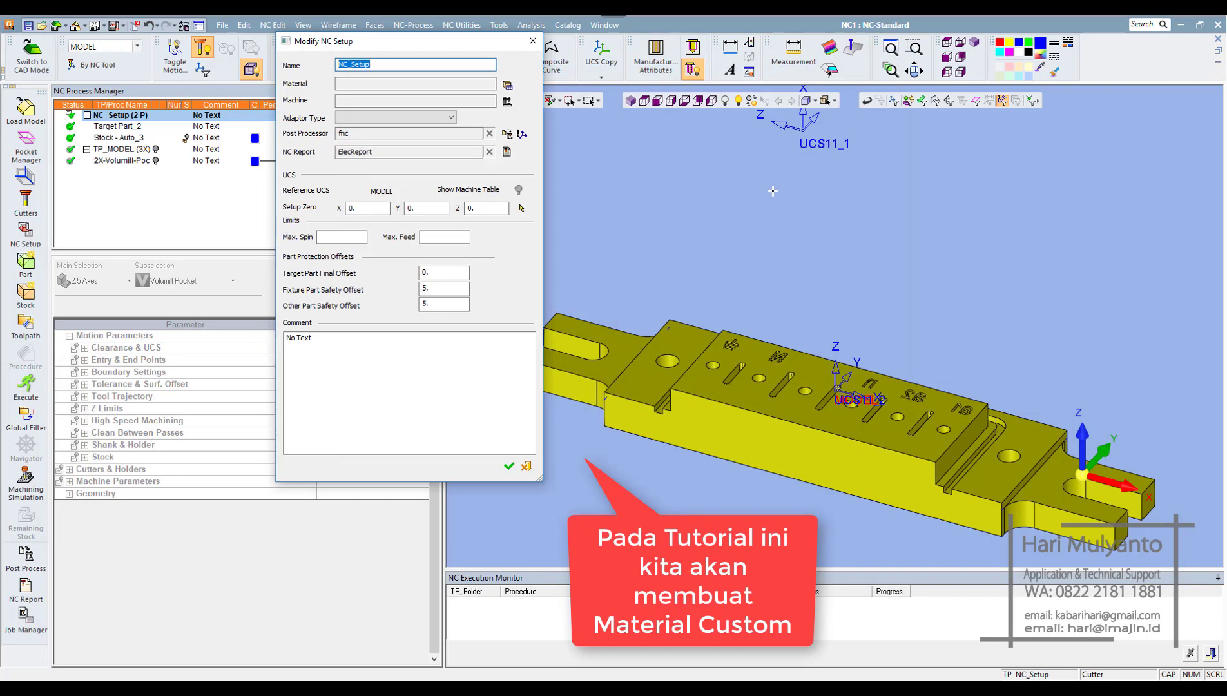
Step: Close the NC setup settings, open the material library for editing and open its column customization
left_click(531, 471)
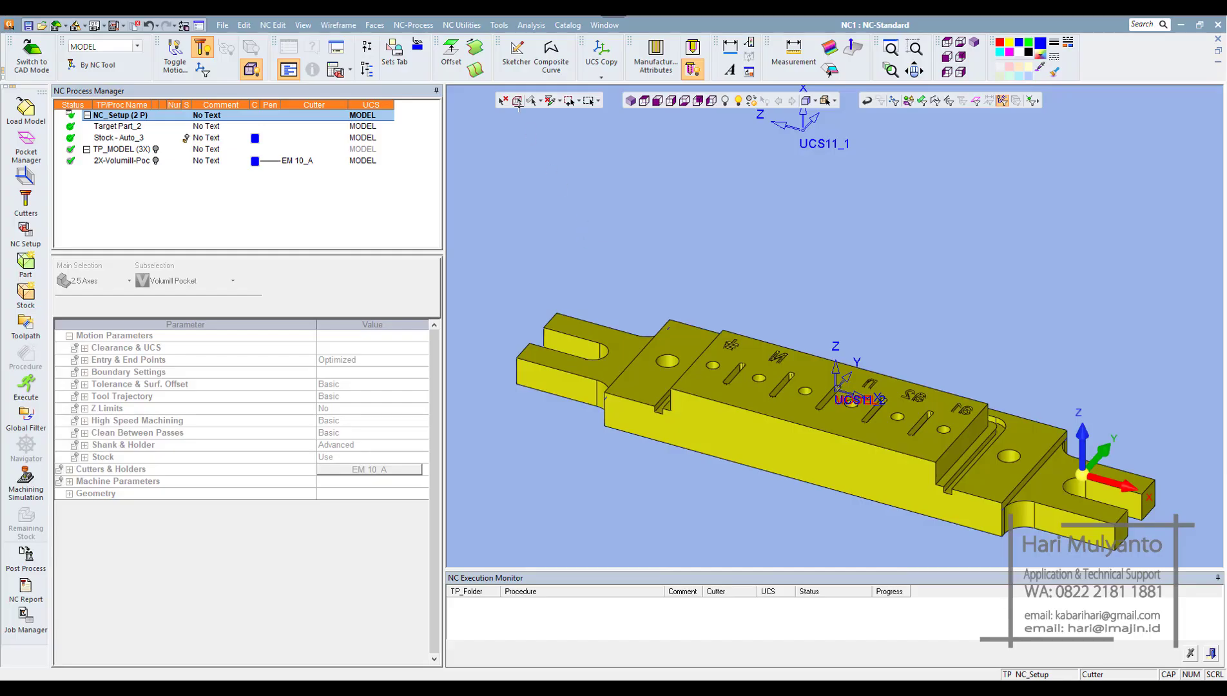
left_click(499, 25)
left_click(516, 157)
right_click(527, 111)
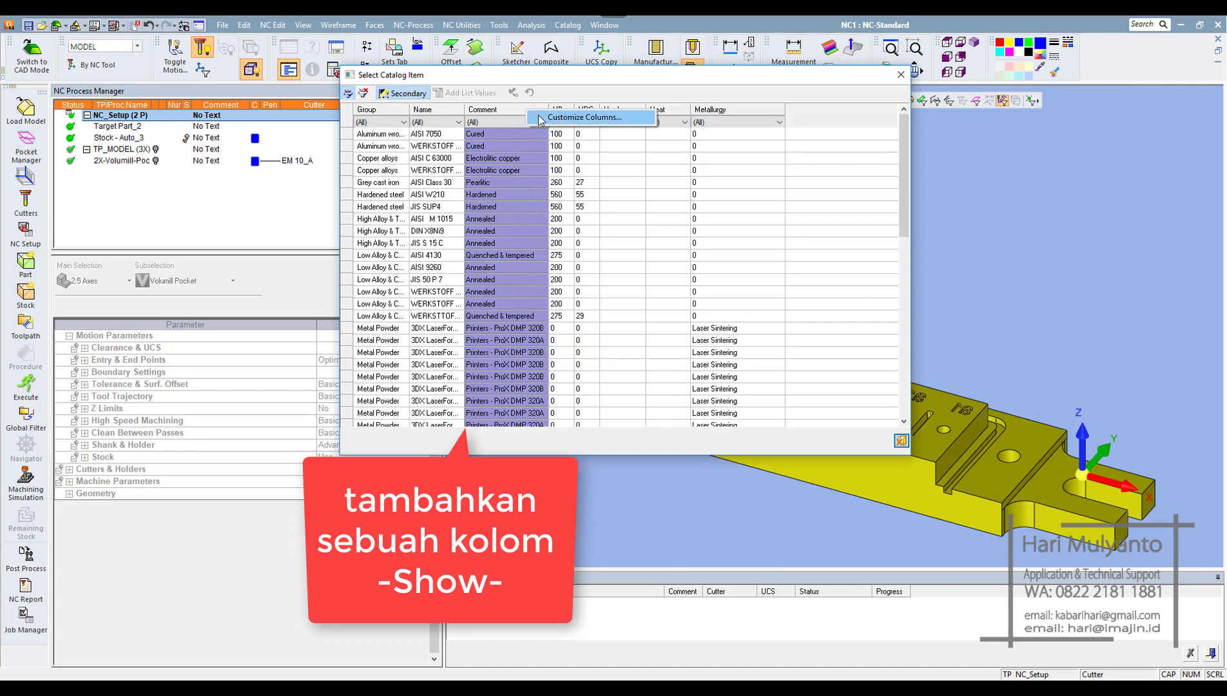
left_click(540, 118)
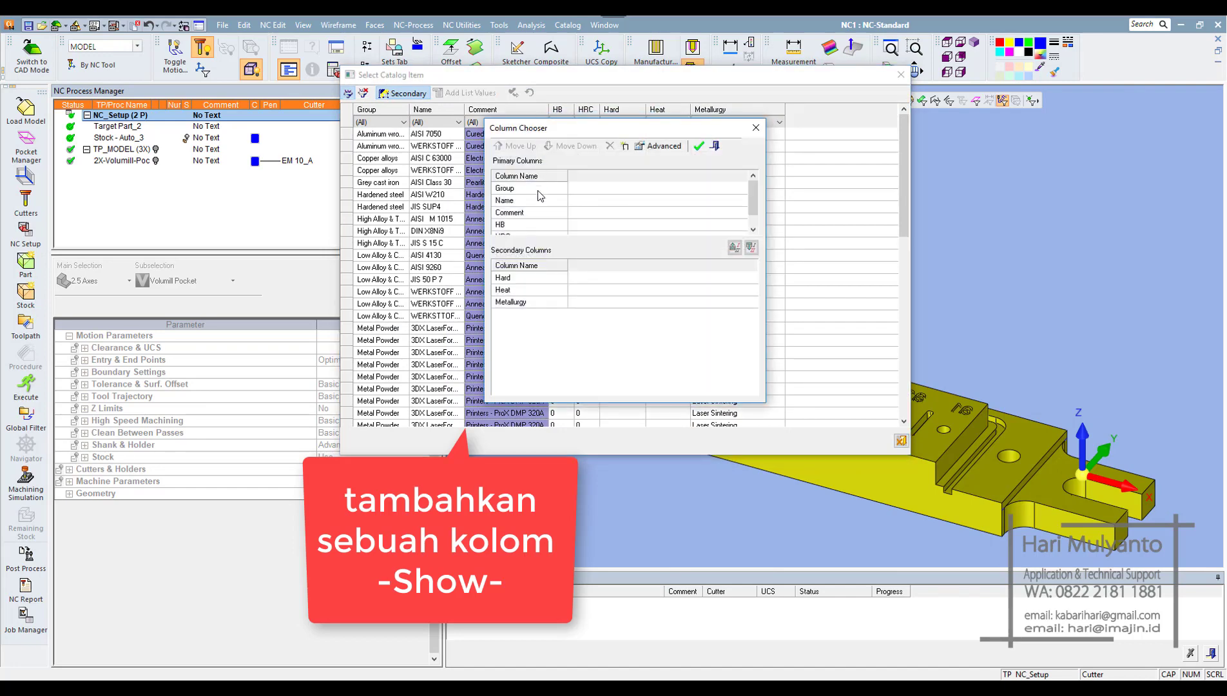
Step: Add a new secondary column named SHOW to the material library
left_click(752, 230)
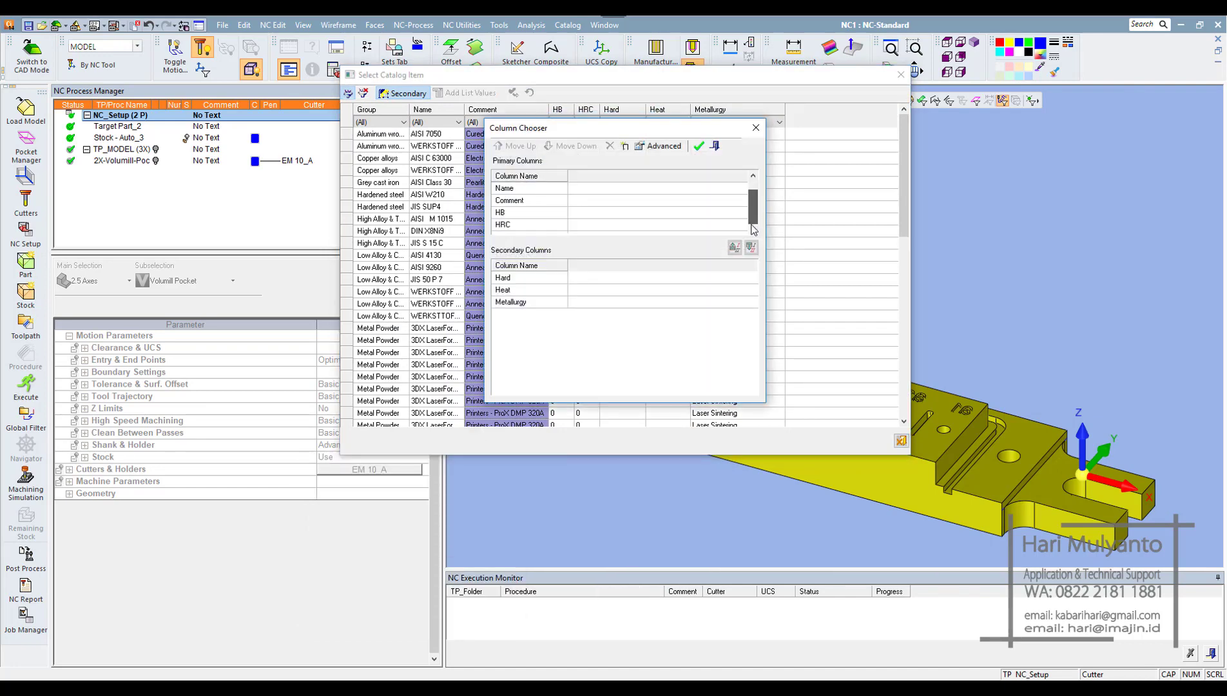
left_click(626, 147)
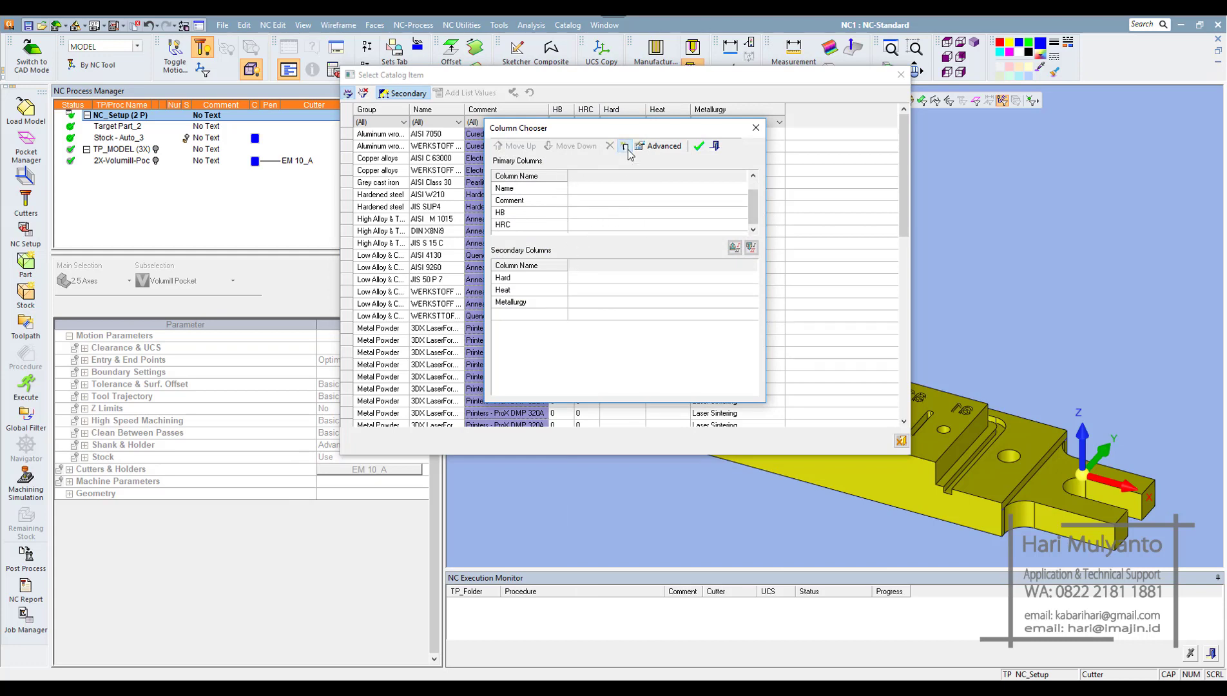
left_click(534, 313)
left_click(524, 314)
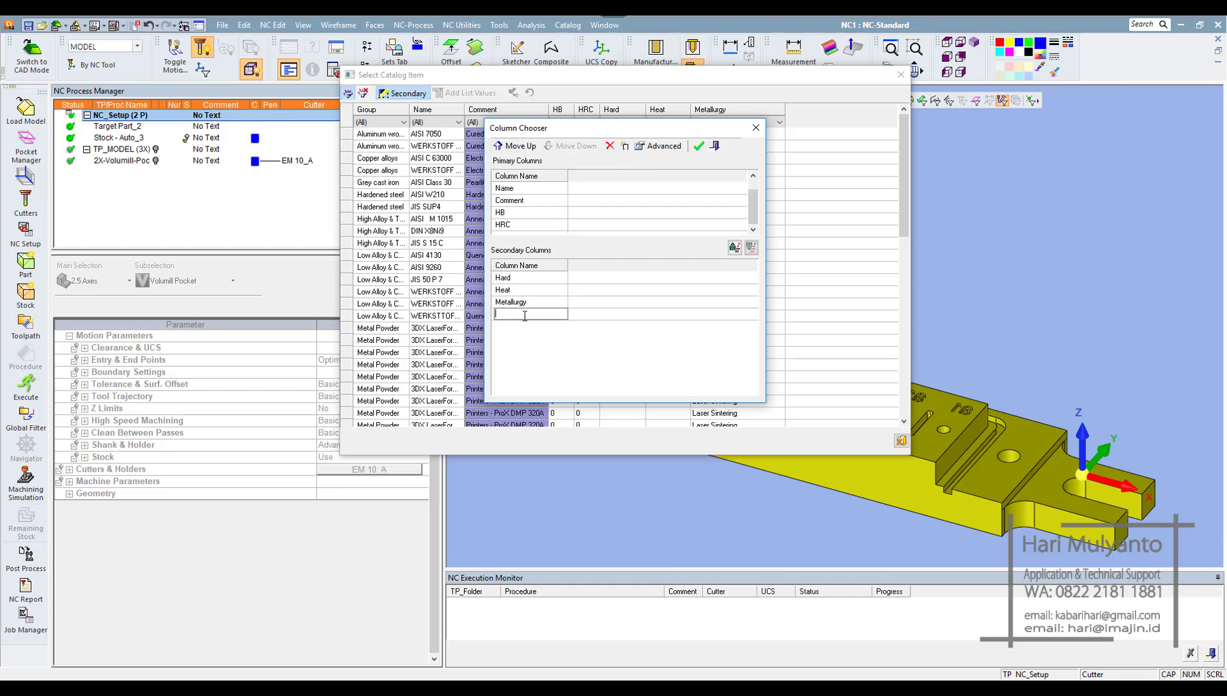
type("SHOW")
left_click(539, 348)
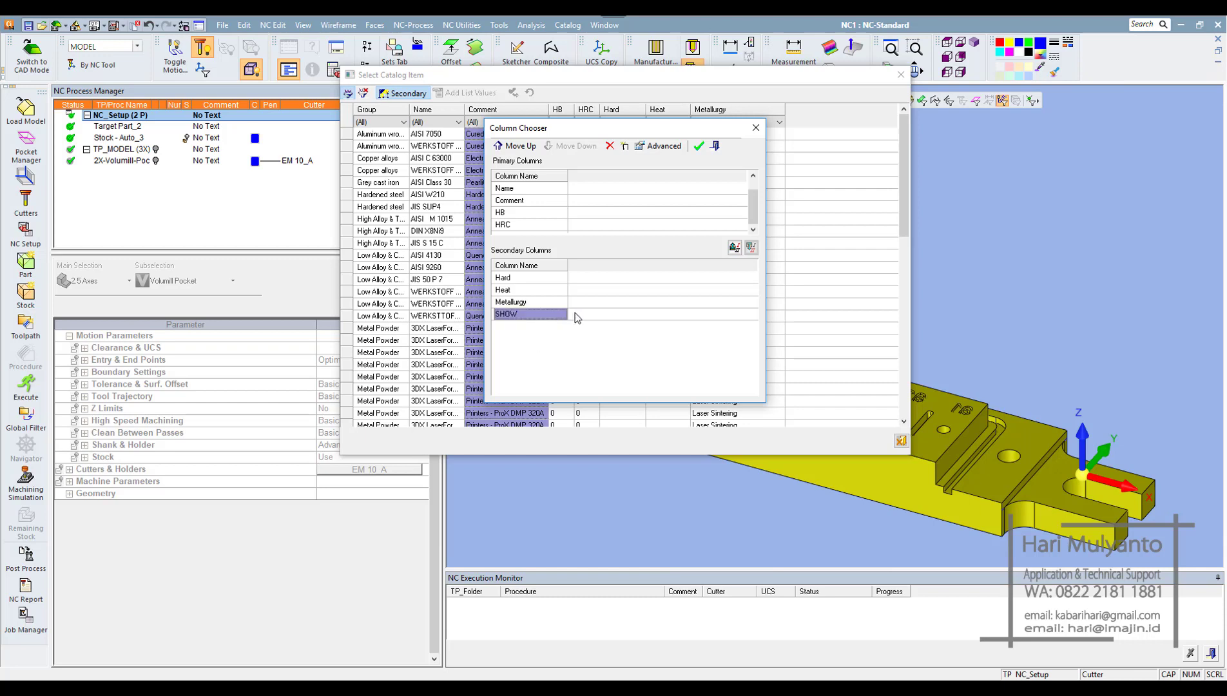
Step: Set the SHOW column's format to String and move it to the primary columns, applying the column changes
left_click(642, 147)
left_click(622, 316)
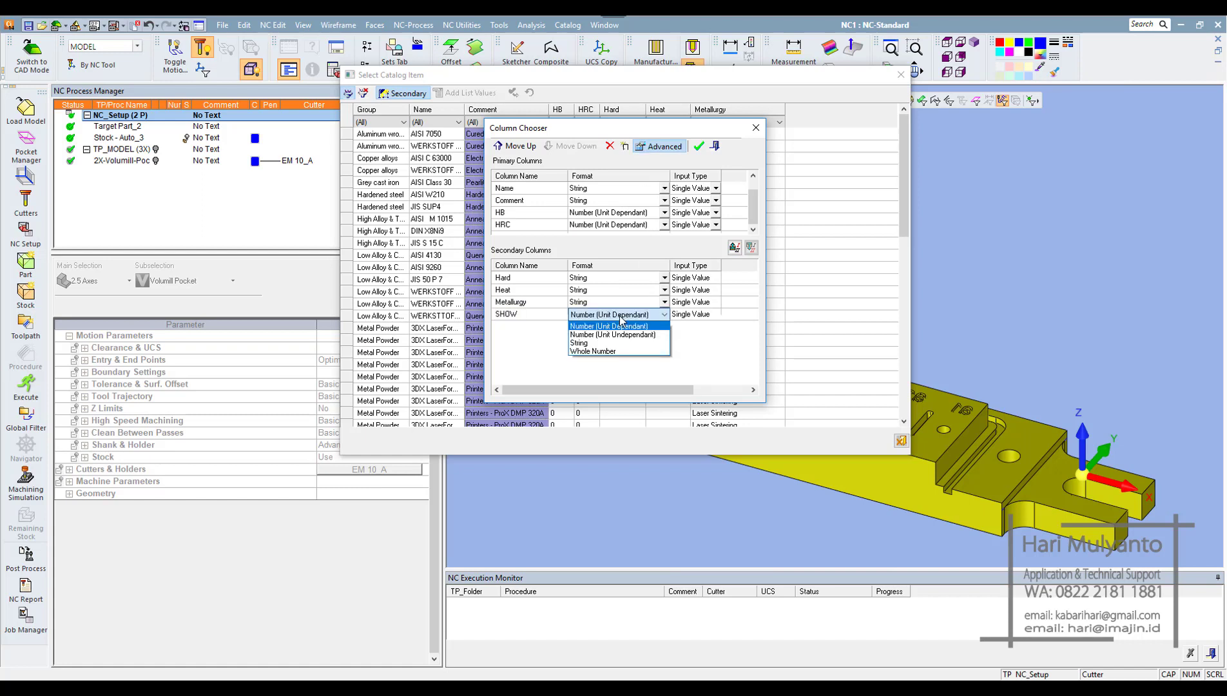
left_click(605, 343)
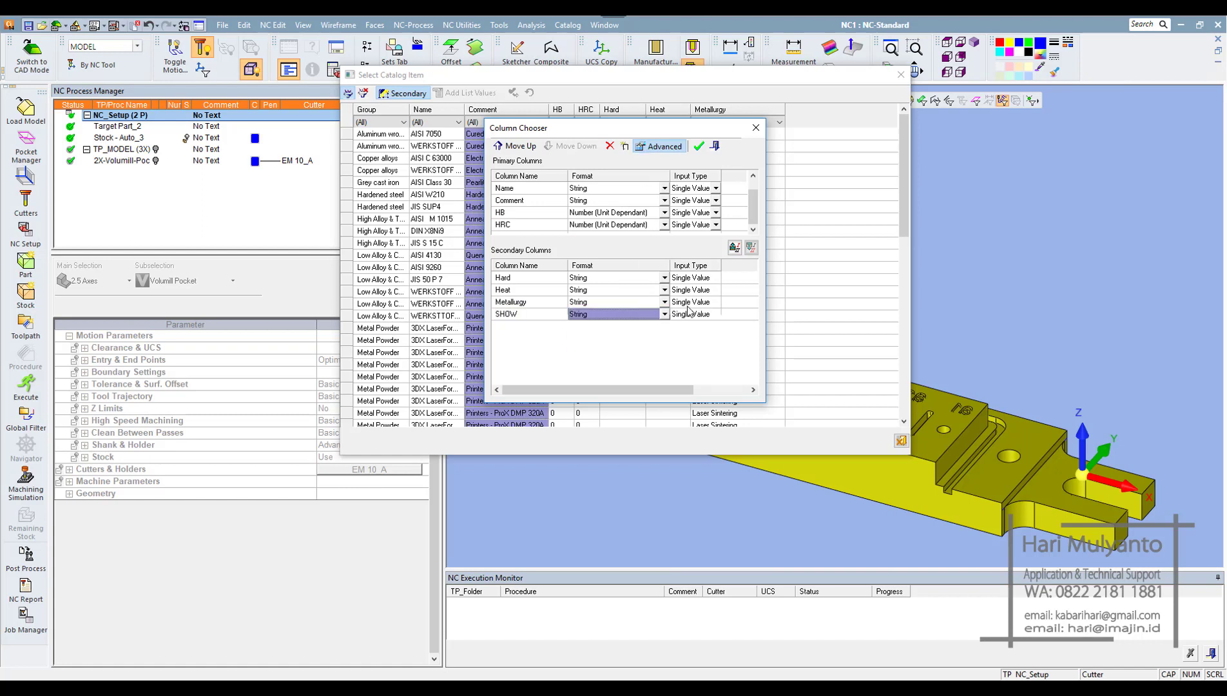
left_click(734, 249)
left_click(699, 146)
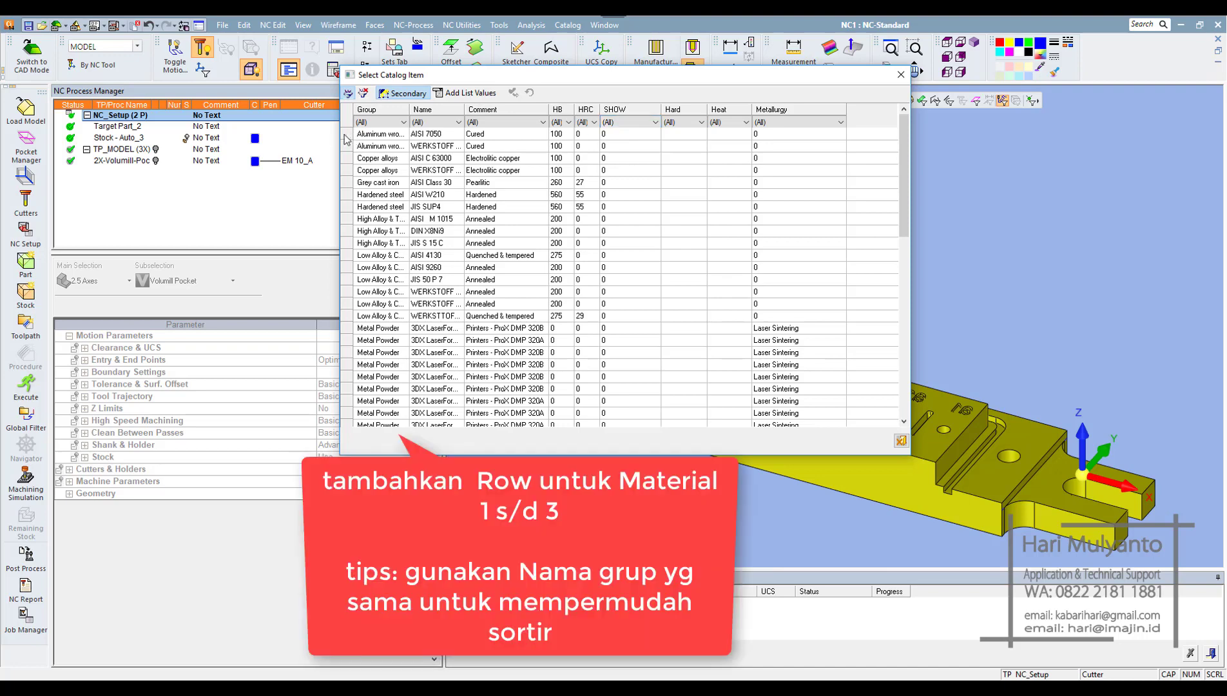
Step: Insert a material row at the start of the list with group MATERIALKU and name MAT 1
left_click(346, 137)
right_click(346, 138)
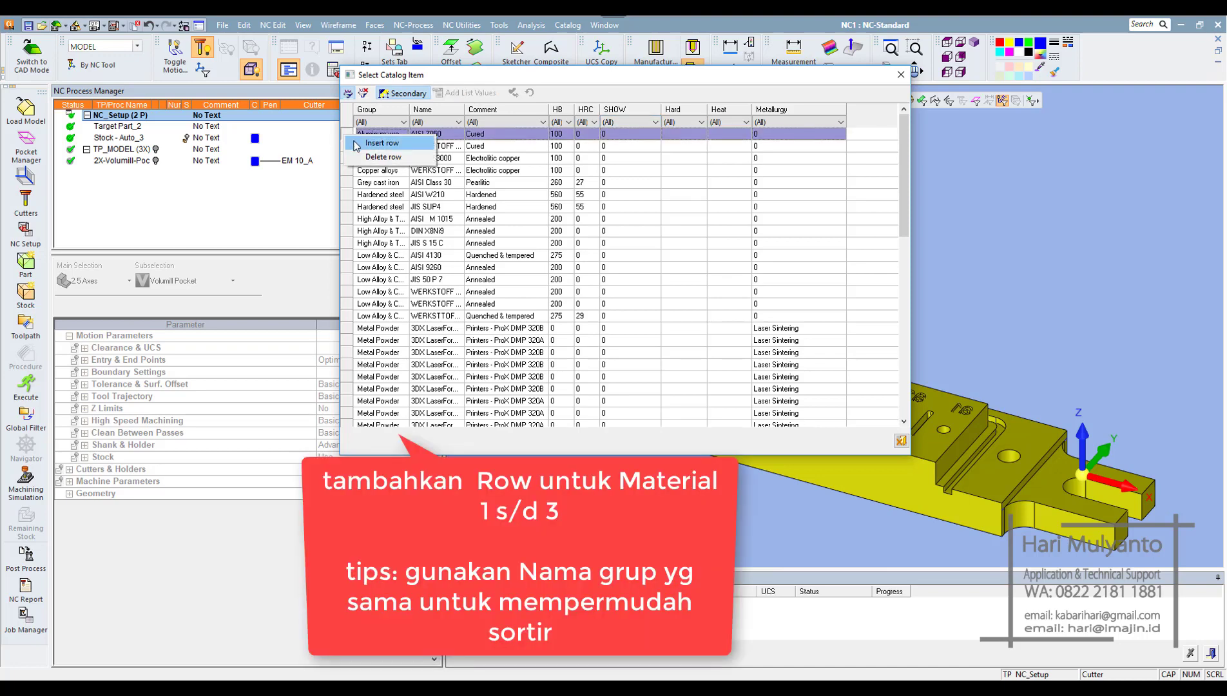
left_click(354, 143)
left_click(370, 134)
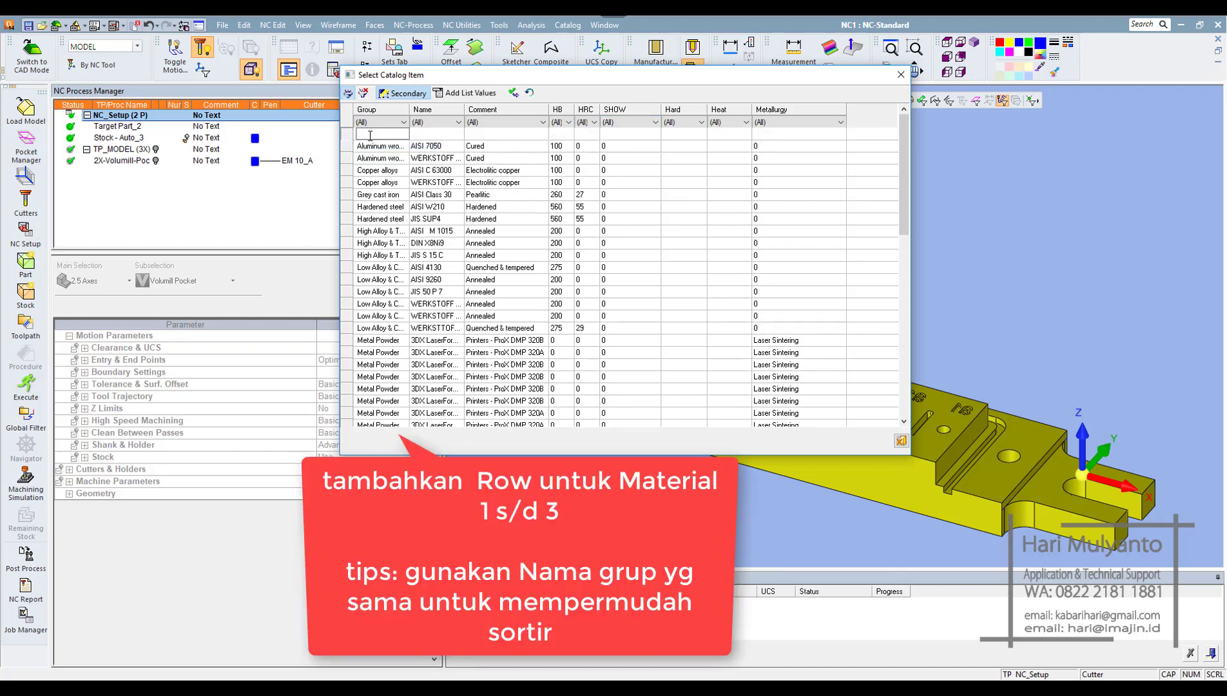
type("M")
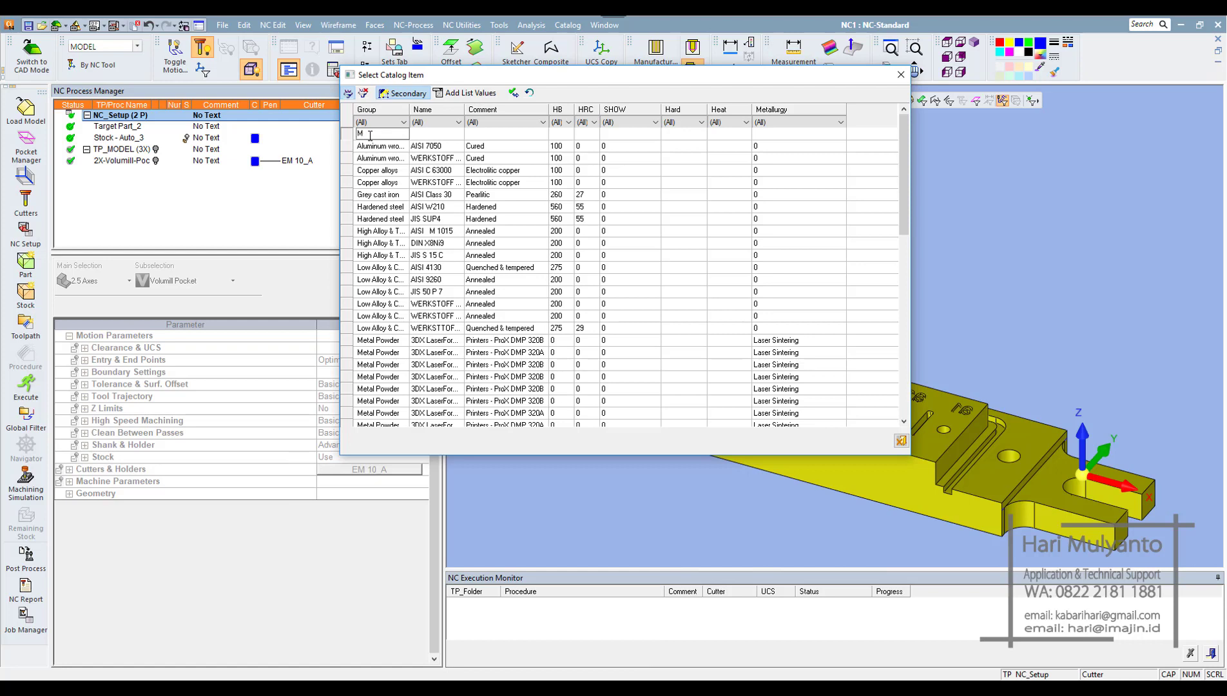
type("ATERIALKU")
left_click(437, 135)
left_click(437, 135)
type("MAT 1")
Step: Insert further material rows beneath MAT 1 and assign them the group MATERIALKU
left_click(348, 158)
right_click(352, 159)
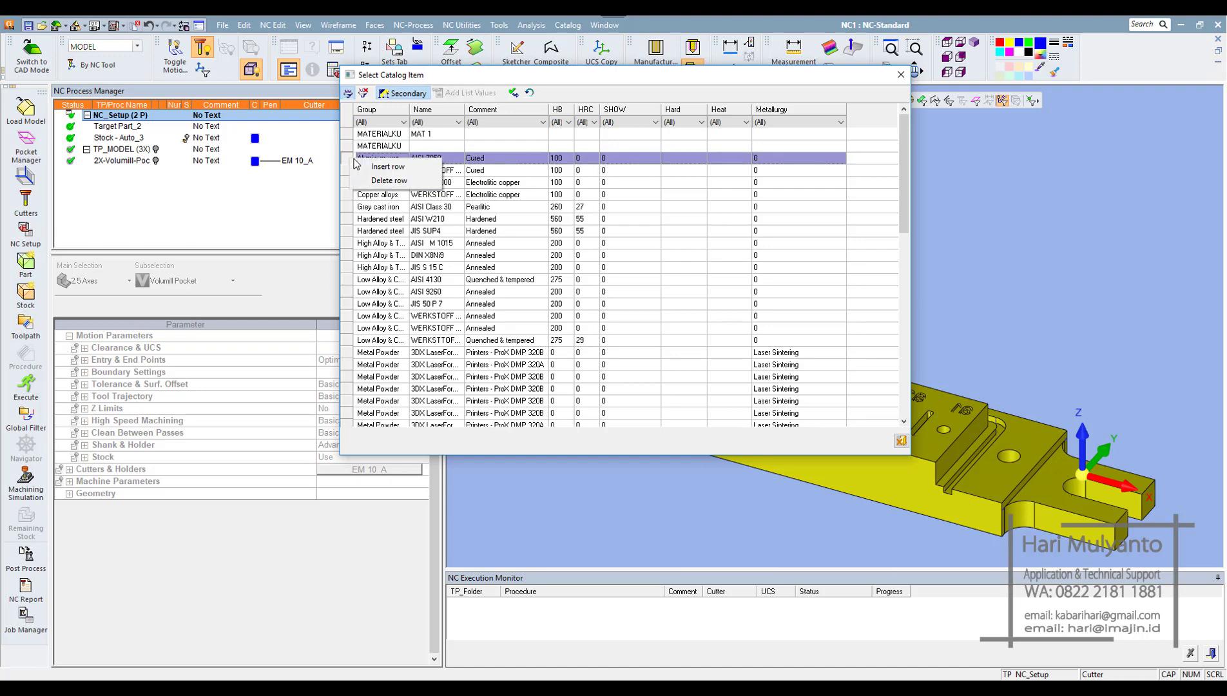
left_click(388, 166)
left_click(380, 158)
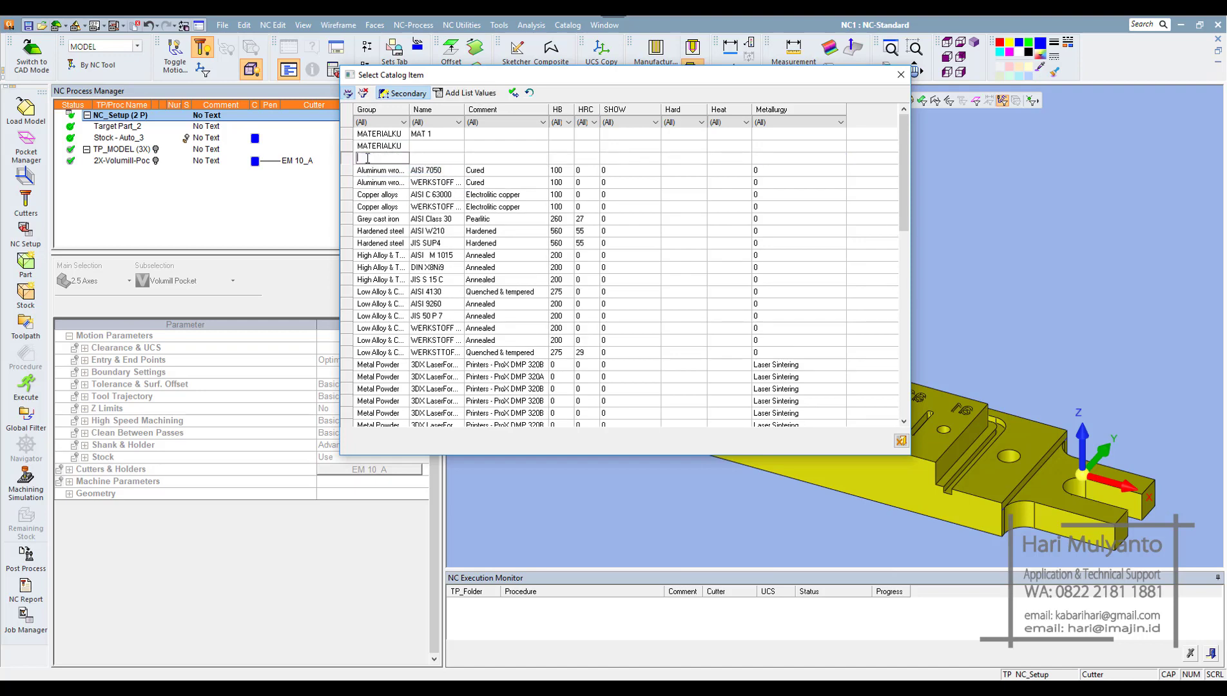
right_click(381, 158)
left_click(398, 213)
Step: Name the two remaining MATERIALKU rows MAT 2 and MAT 3
left_click(420, 147)
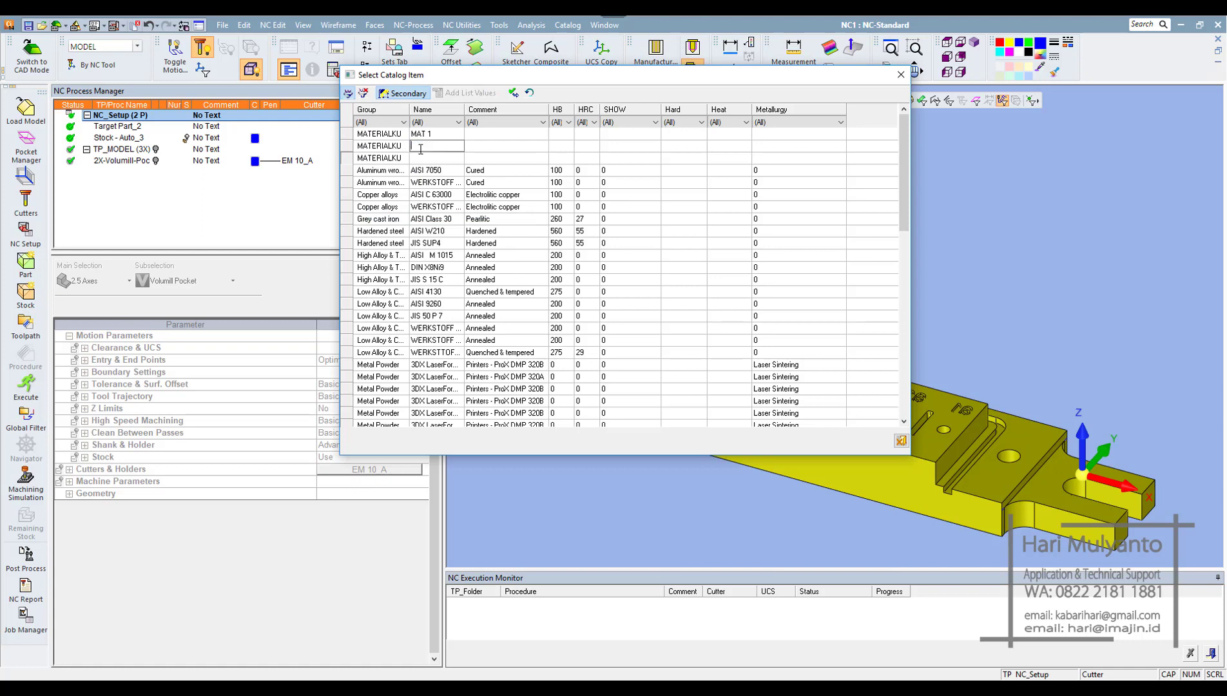
type("MAT 2")
left_click(428, 157)
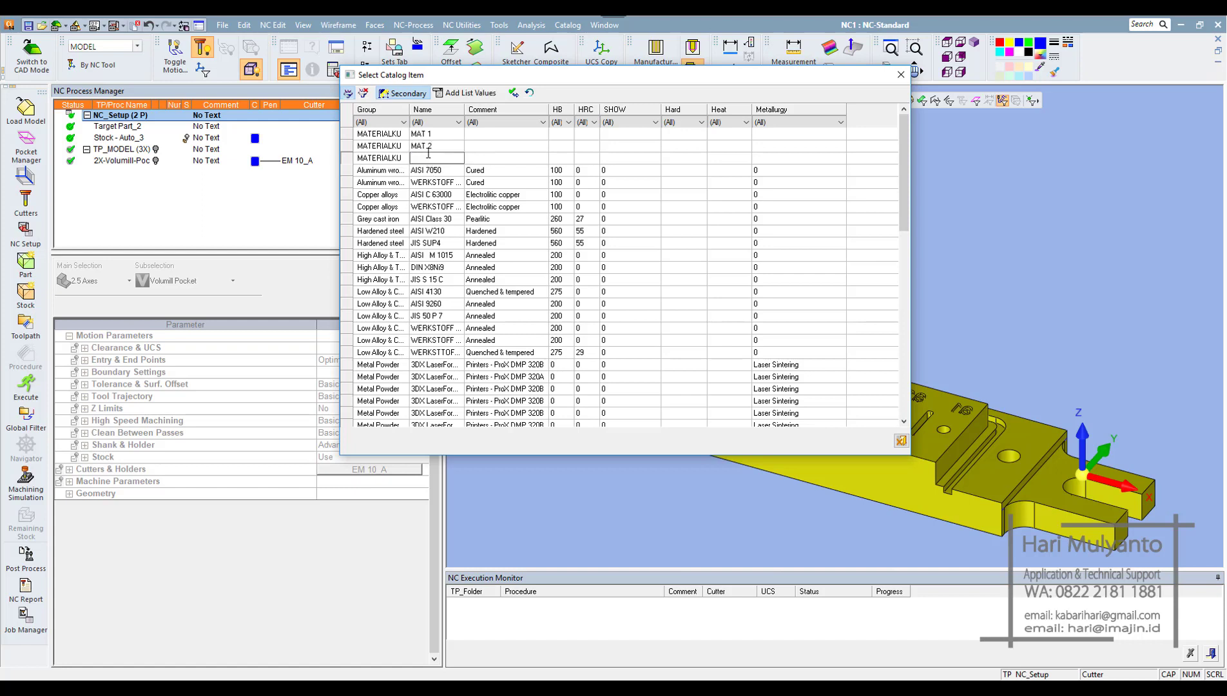
type("MAT 3")
left_click(486, 160)
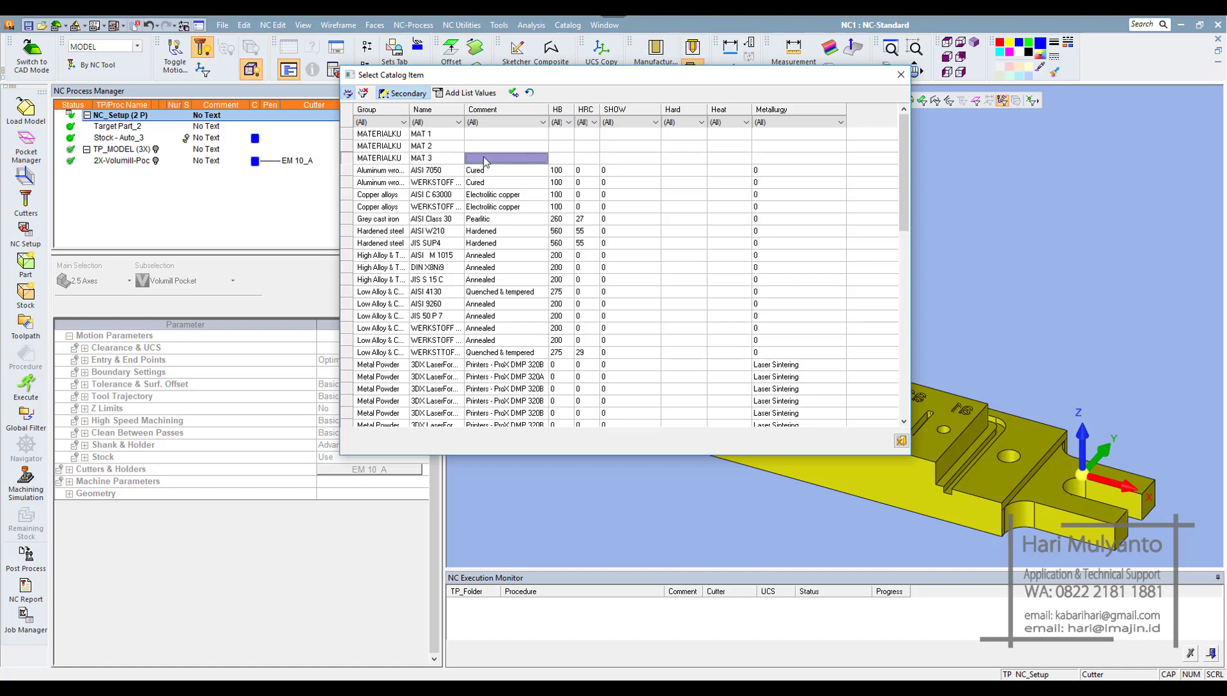
Step: Set the HRC hardness to 55 for MAT 1, 60 for MAT 2 and 70 for MAT 3
left_click(587, 135)
type("55")
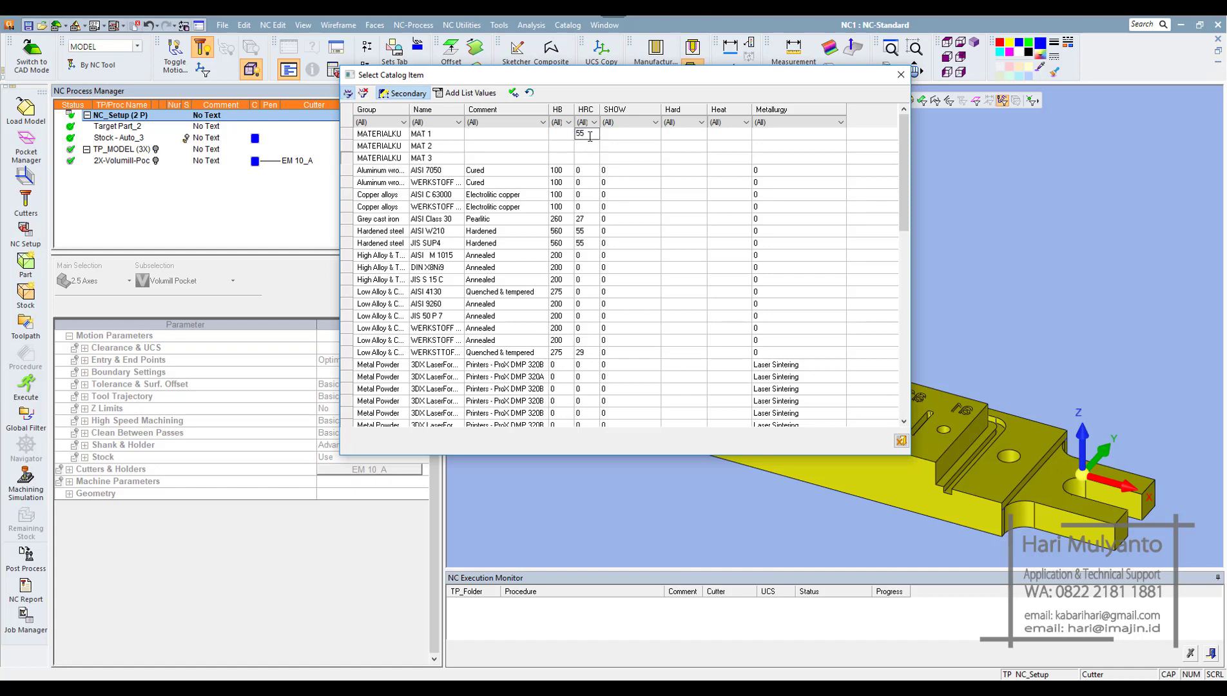
left_click(593, 146)
type("60")
left_click(587, 158)
type("70")
left_click(629, 195)
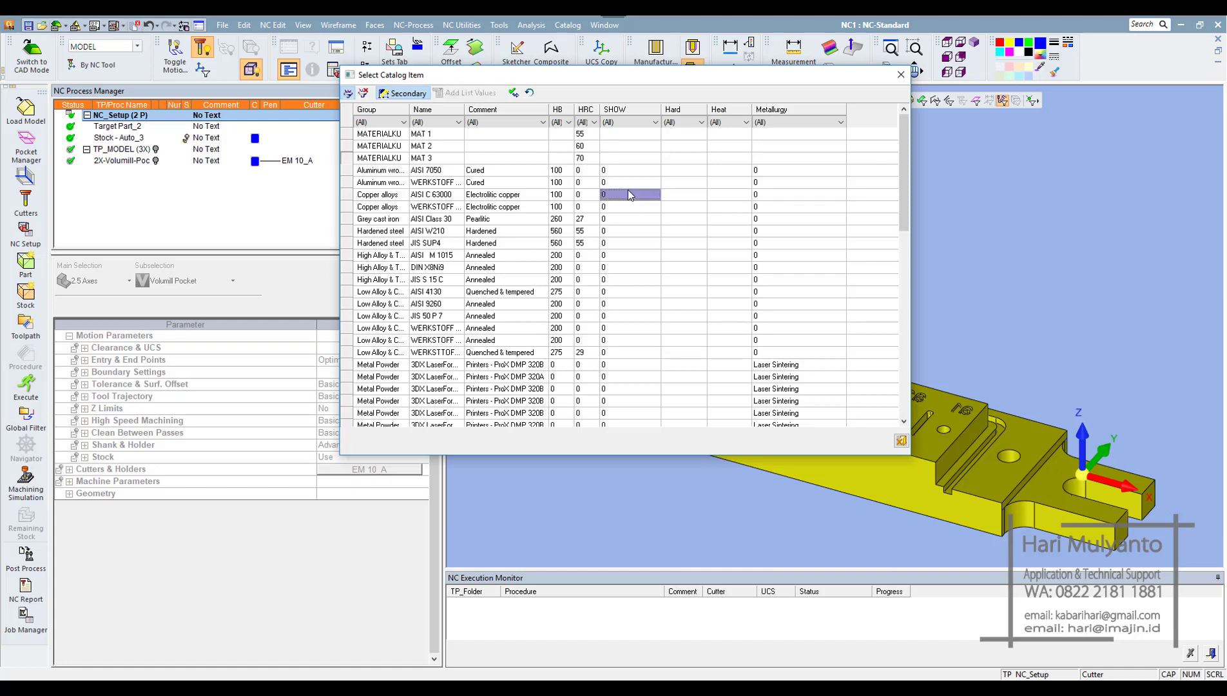
Step: Enter YES in the SHOW column for MAT 1, MAT 2 and MAT 3
left_click(623, 135)
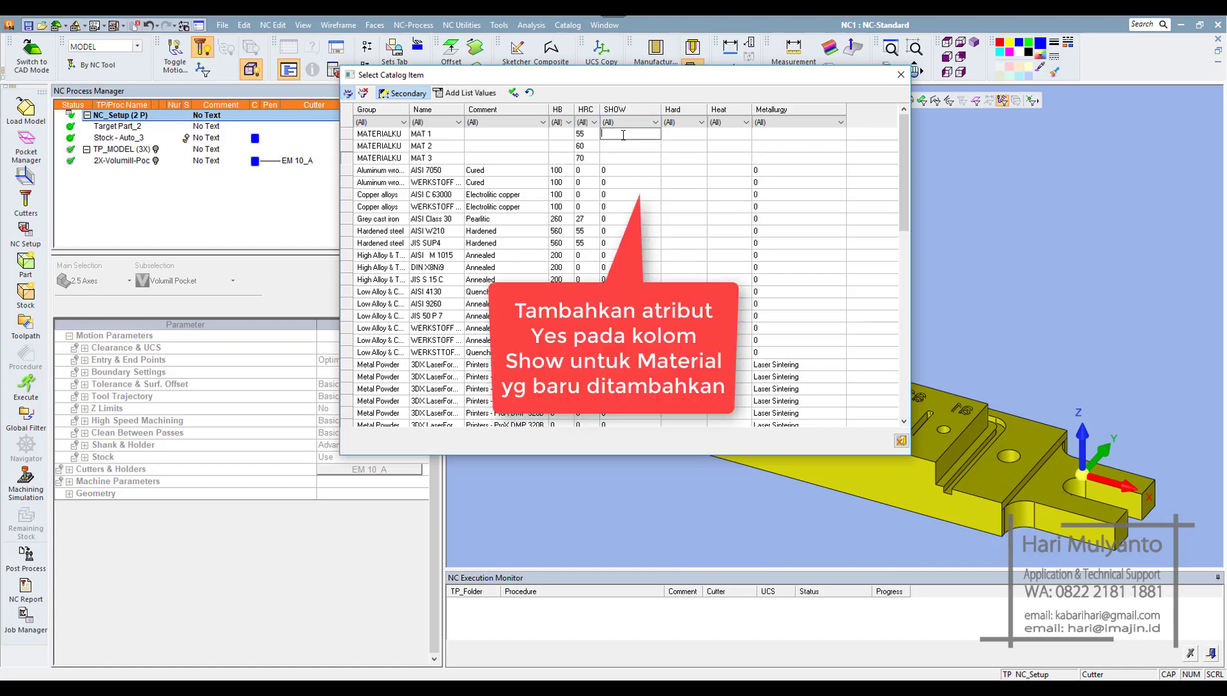
type("YES")
left_click(623, 147)
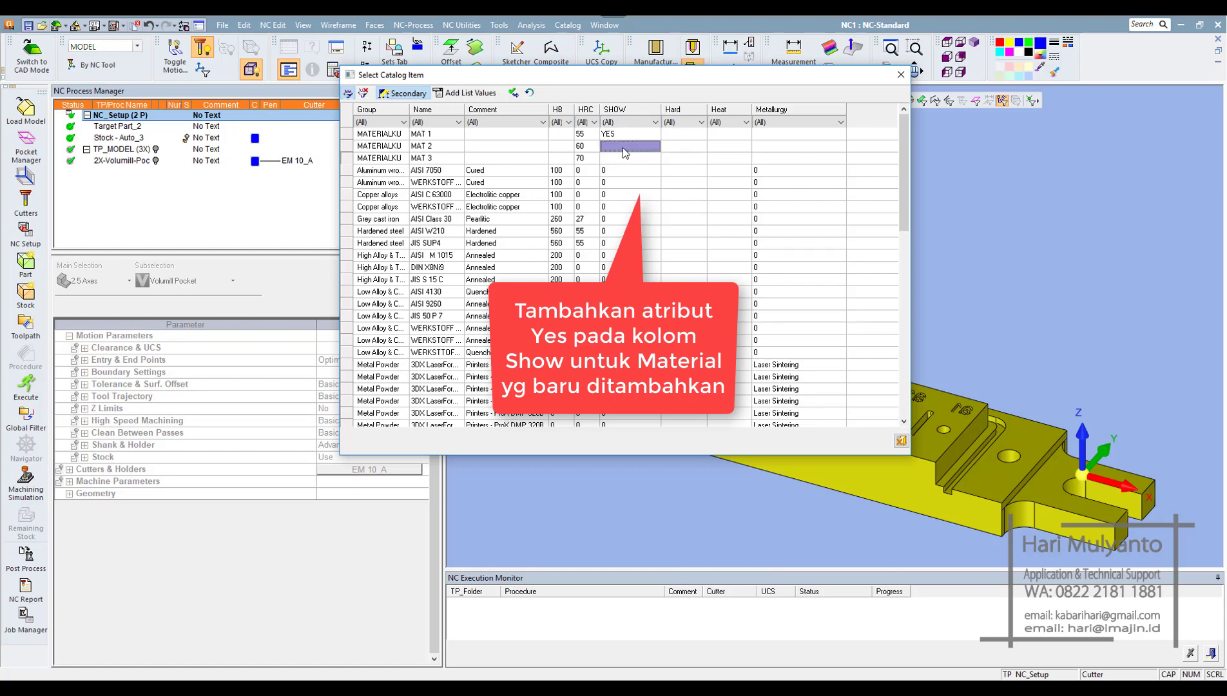
type("YES")
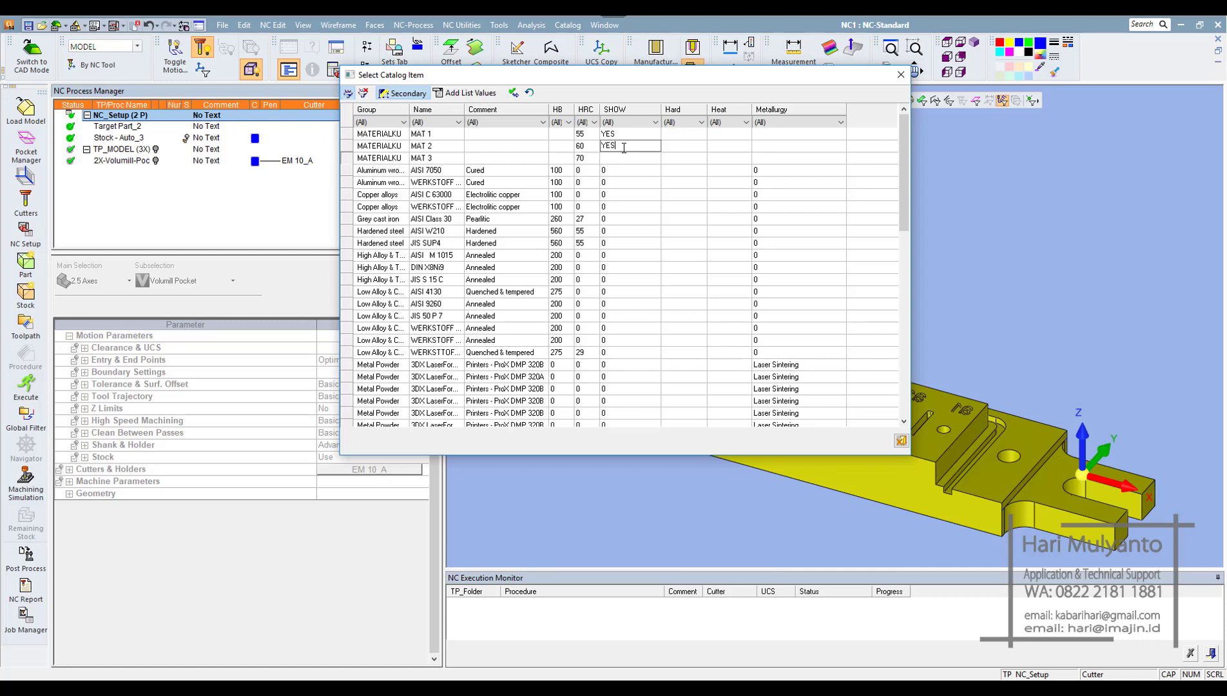
left_click(626, 157)
type("YES")
left_click(635, 179)
Step: Sort the materials by SHOW in descending order and filter them to YES, closing the library when done
left_click(631, 110)
left_click(631, 111)
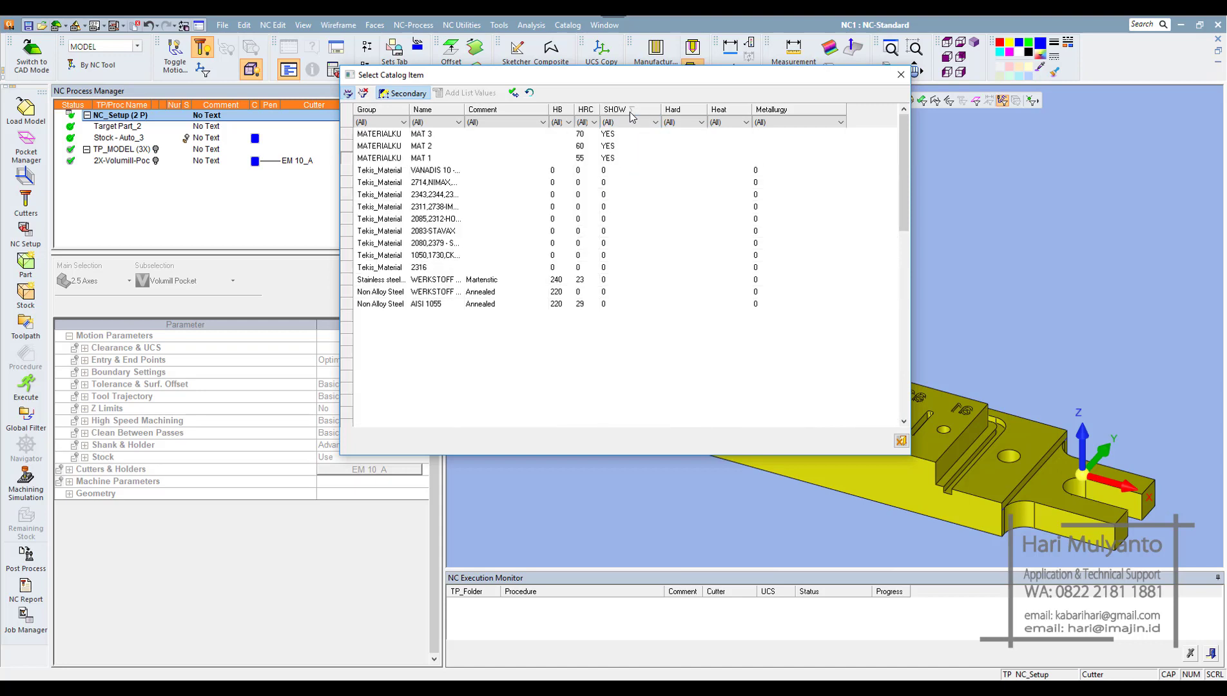
left_click(629, 122)
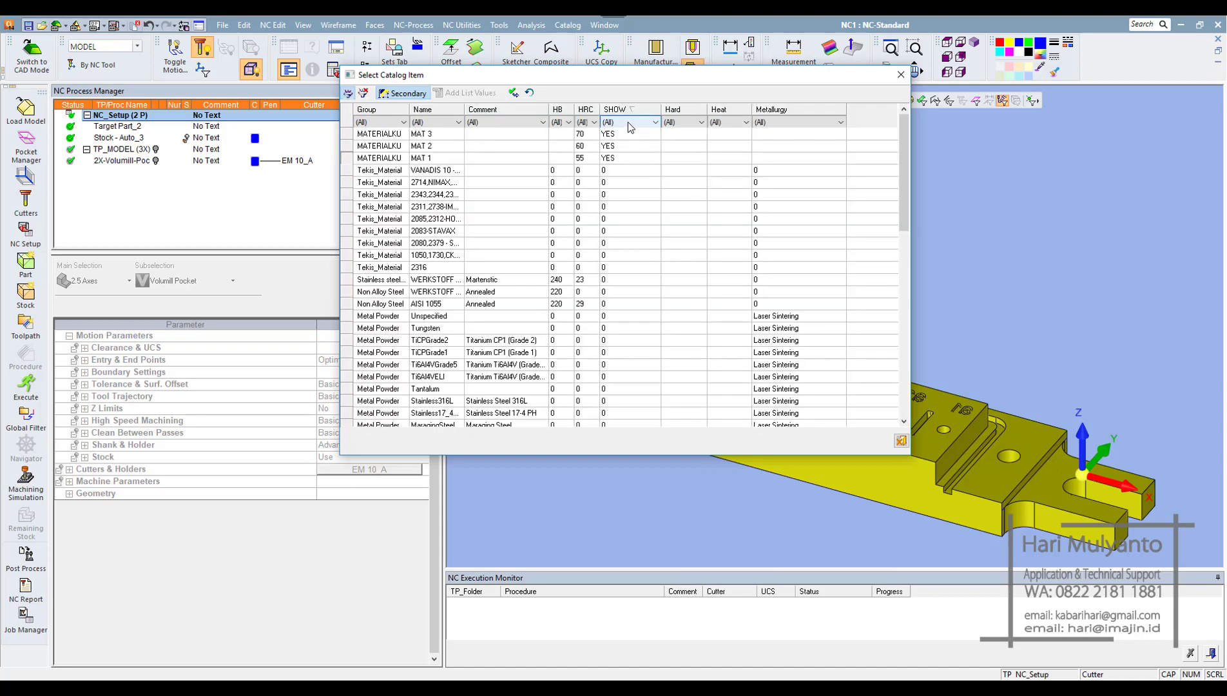
left_click(624, 150)
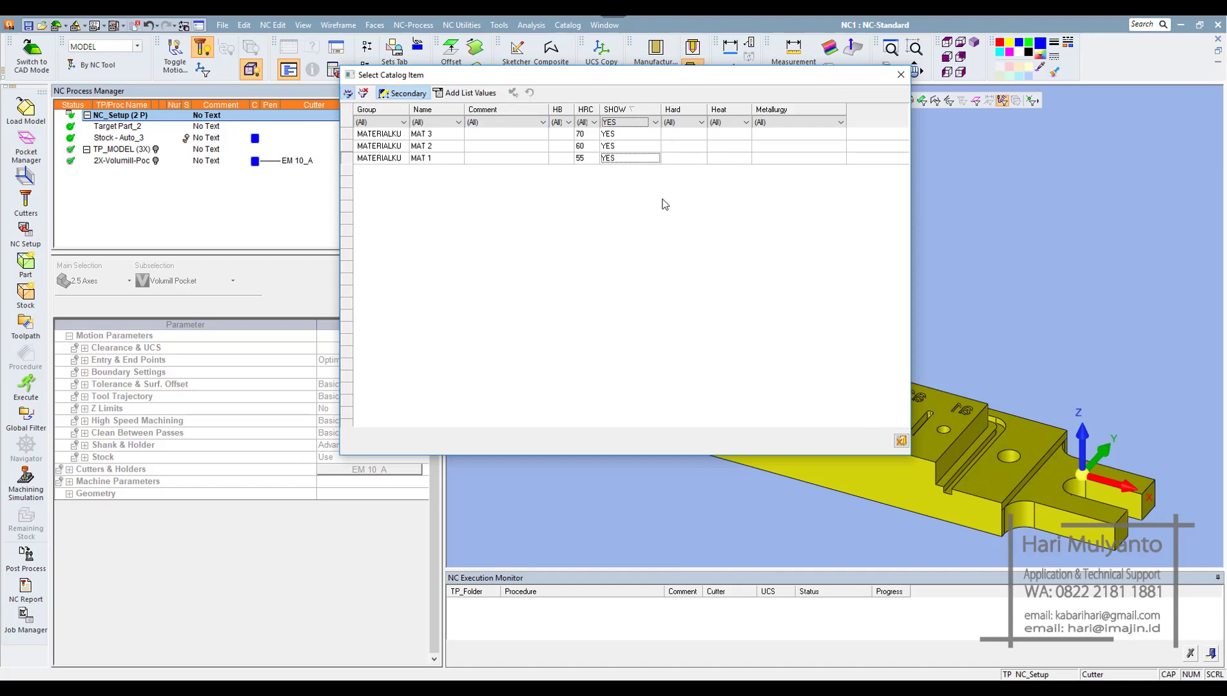
left_click(900, 75)
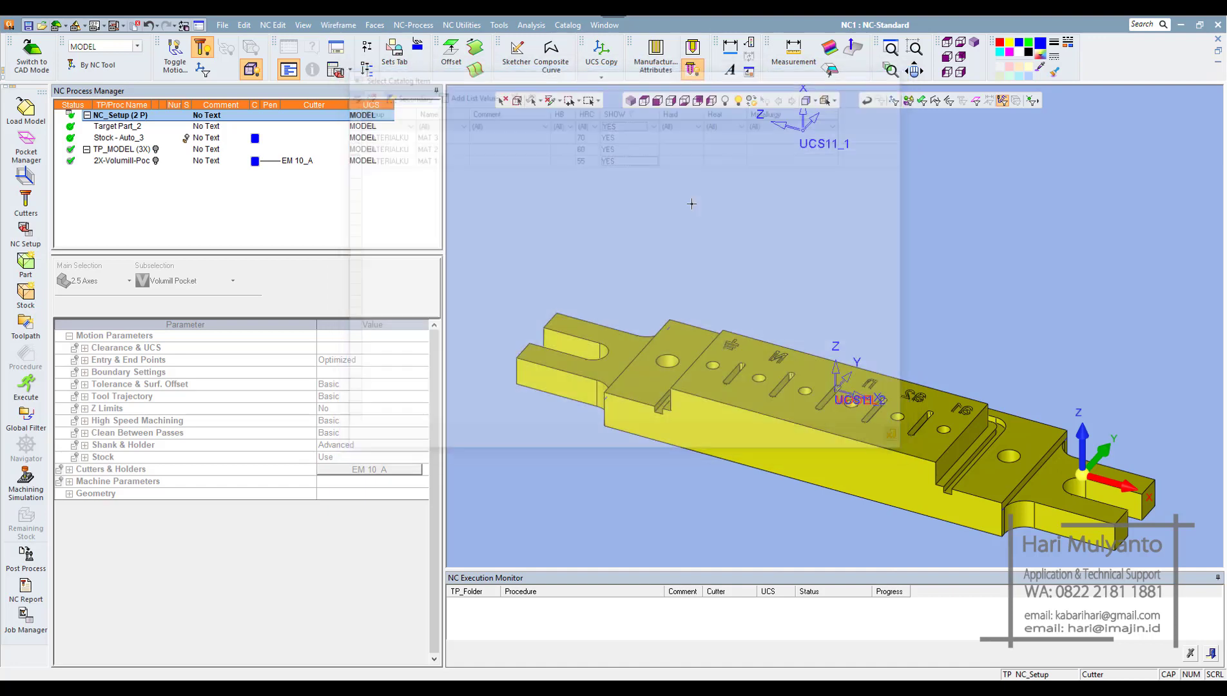
Step: Open the cutter library and filter the cutters to 10 mm diameter and Flat tip type
left_click(499, 26)
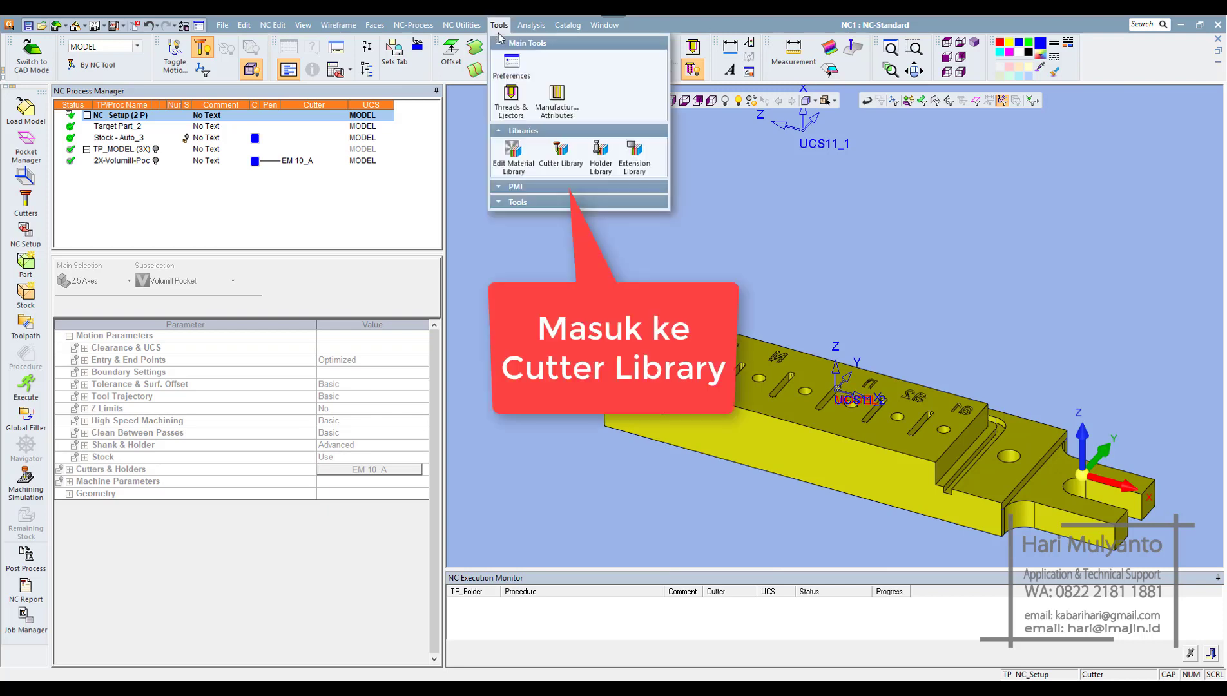
left_click(556, 155)
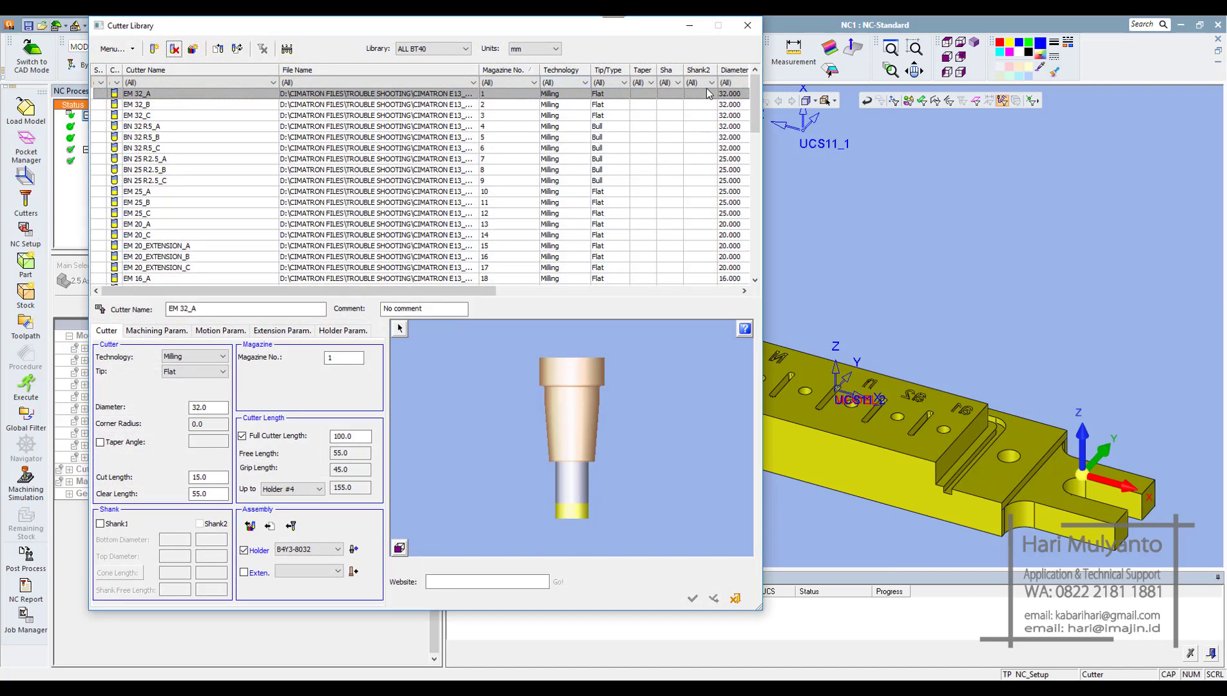
left_click(727, 83)
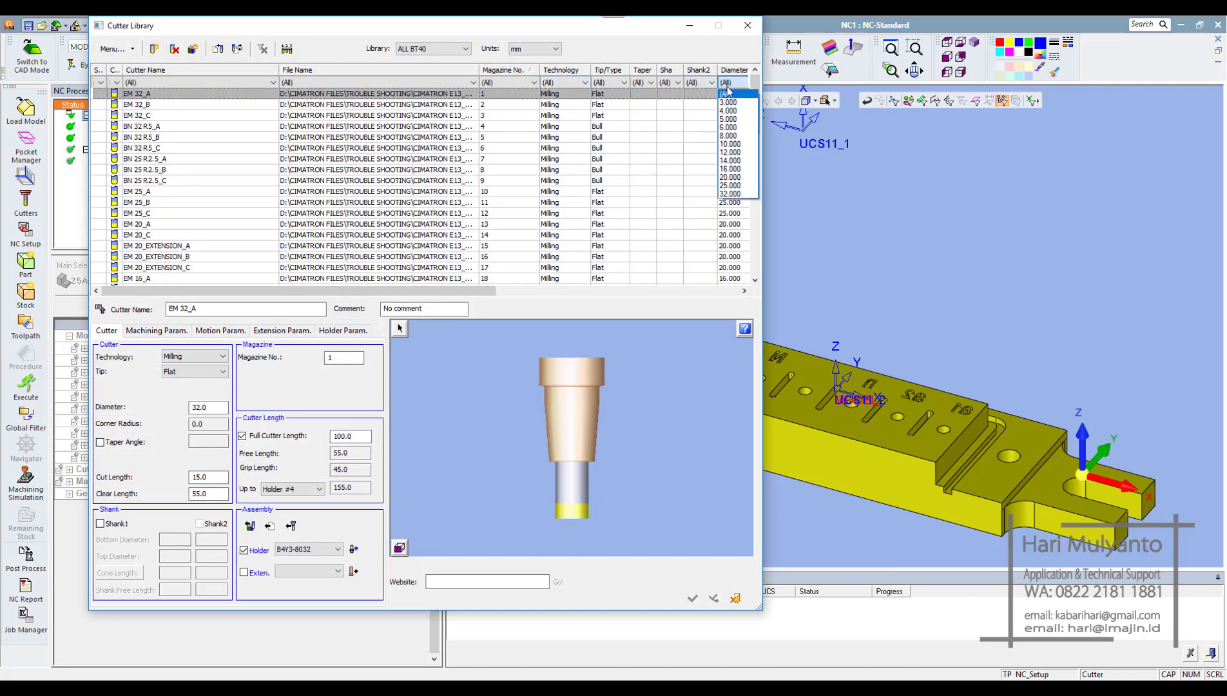
left_click(731, 145)
left_click(623, 83)
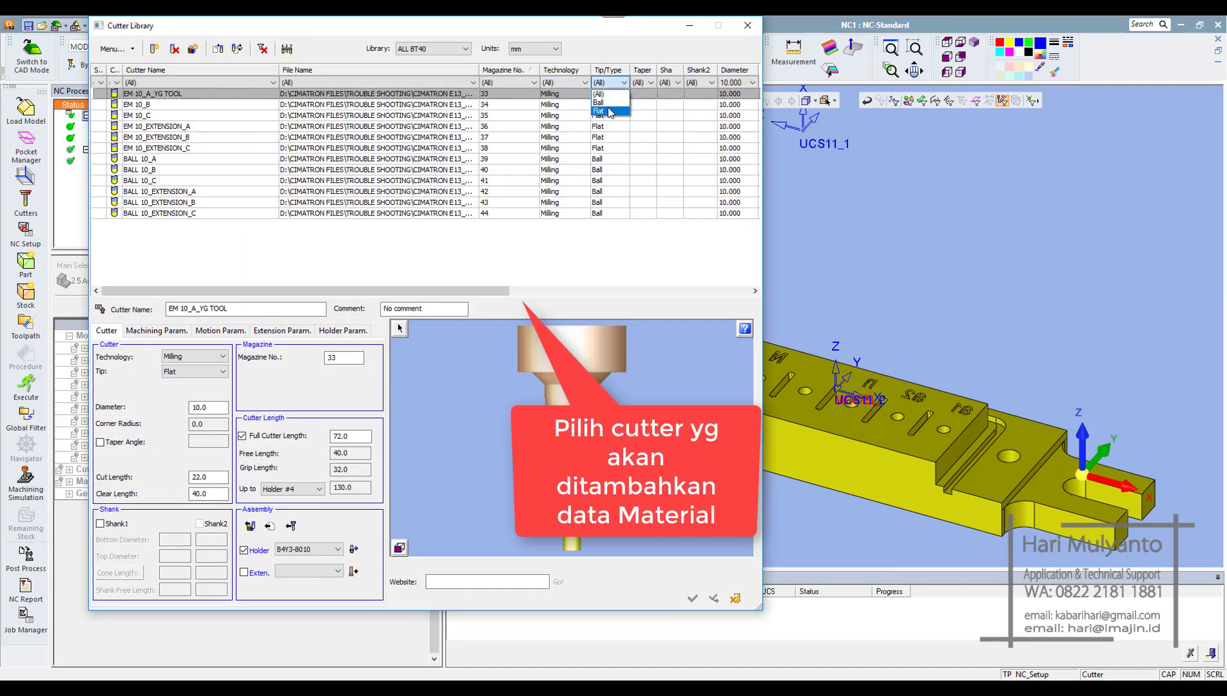
left_click(607, 110)
Step: Open the material related values of cutter EM 10_A_YG TOOL and add MAT 1 to the table
left_click(196, 96)
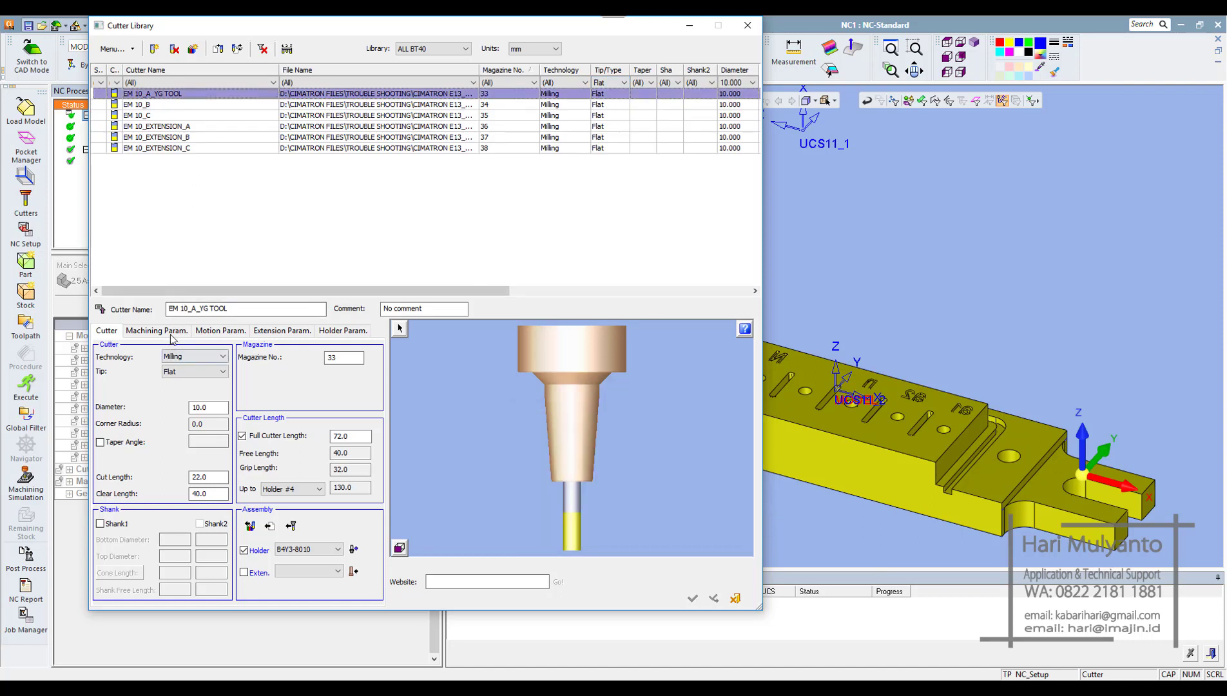
left_click(156, 330)
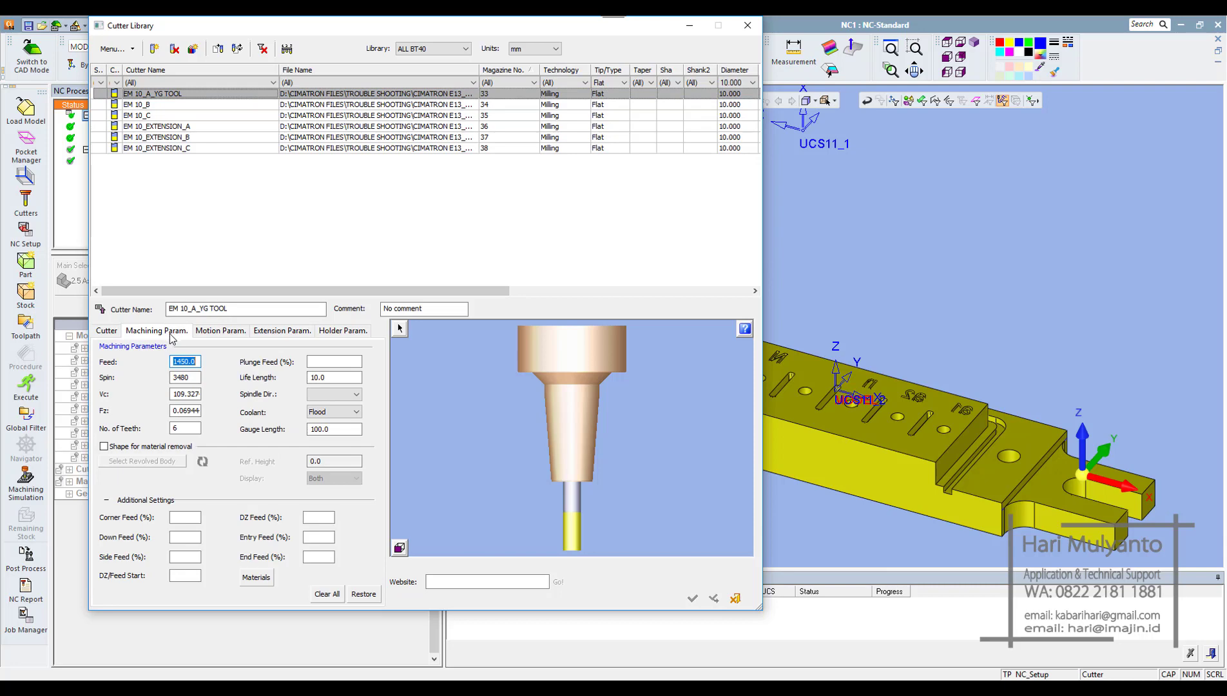
left_click(267, 578)
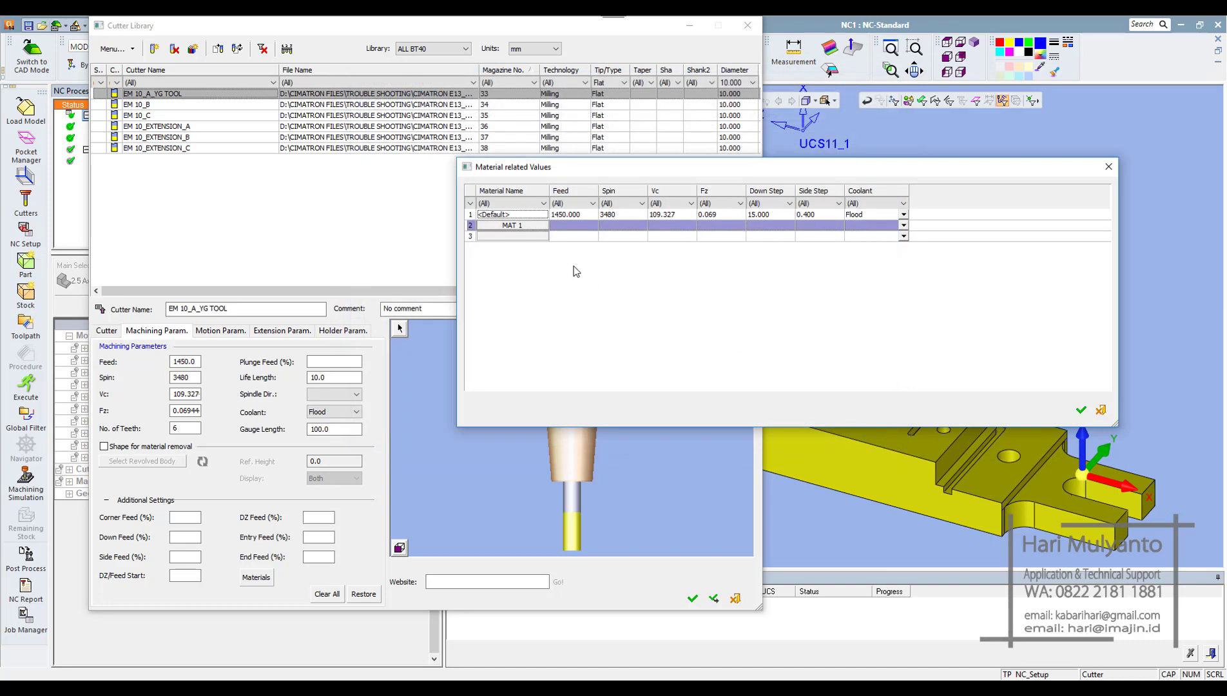
Step: Add MAT 2 to the cutter's material related values from the catalog filtered to SHOW YES
double_click(541, 238)
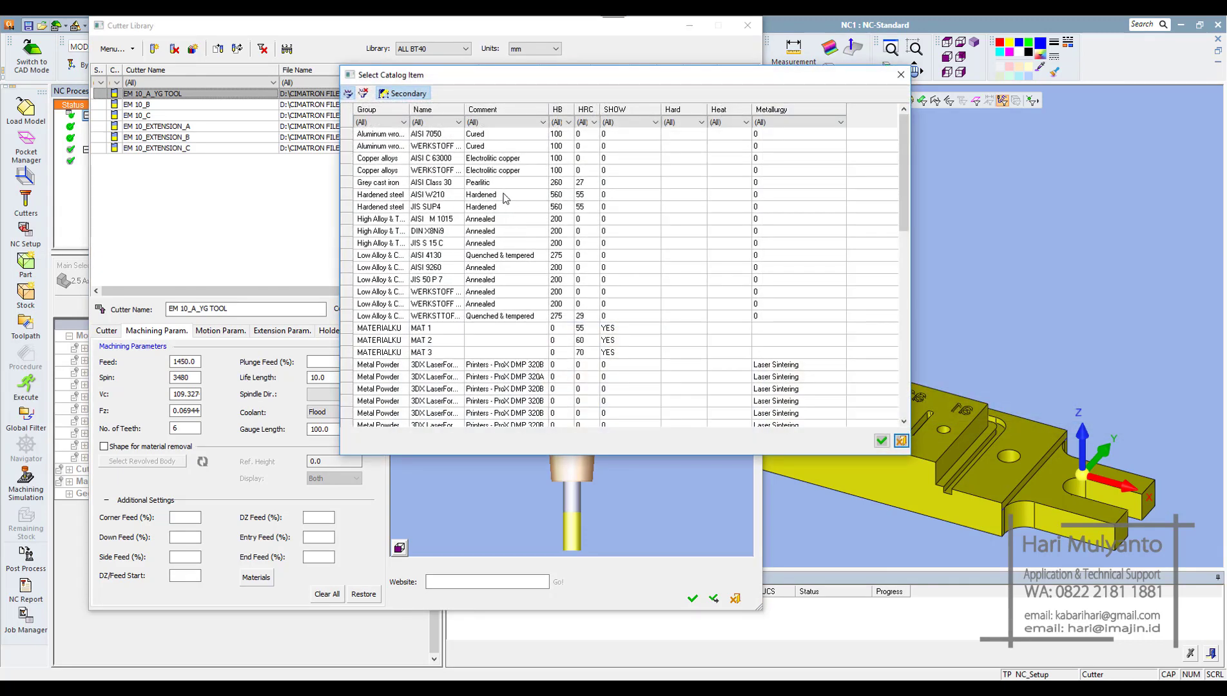
left_click(629, 122)
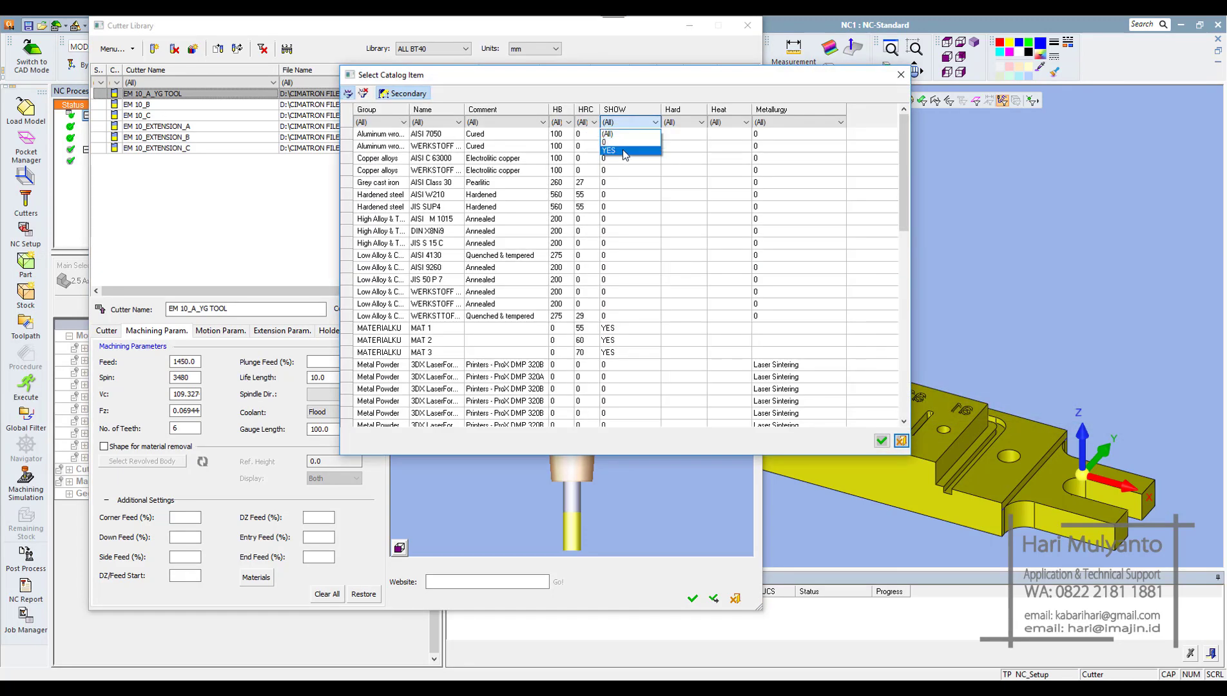
left_click(622, 154)
left_click(394, 145)
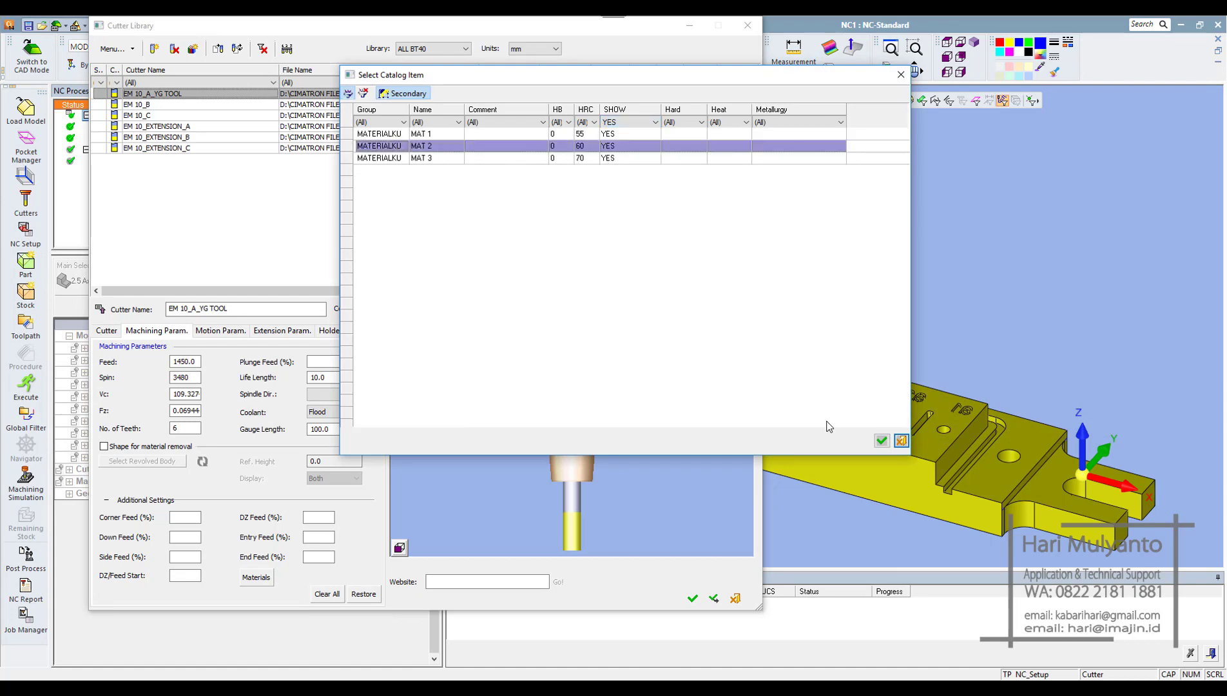
left_click(880, 445)
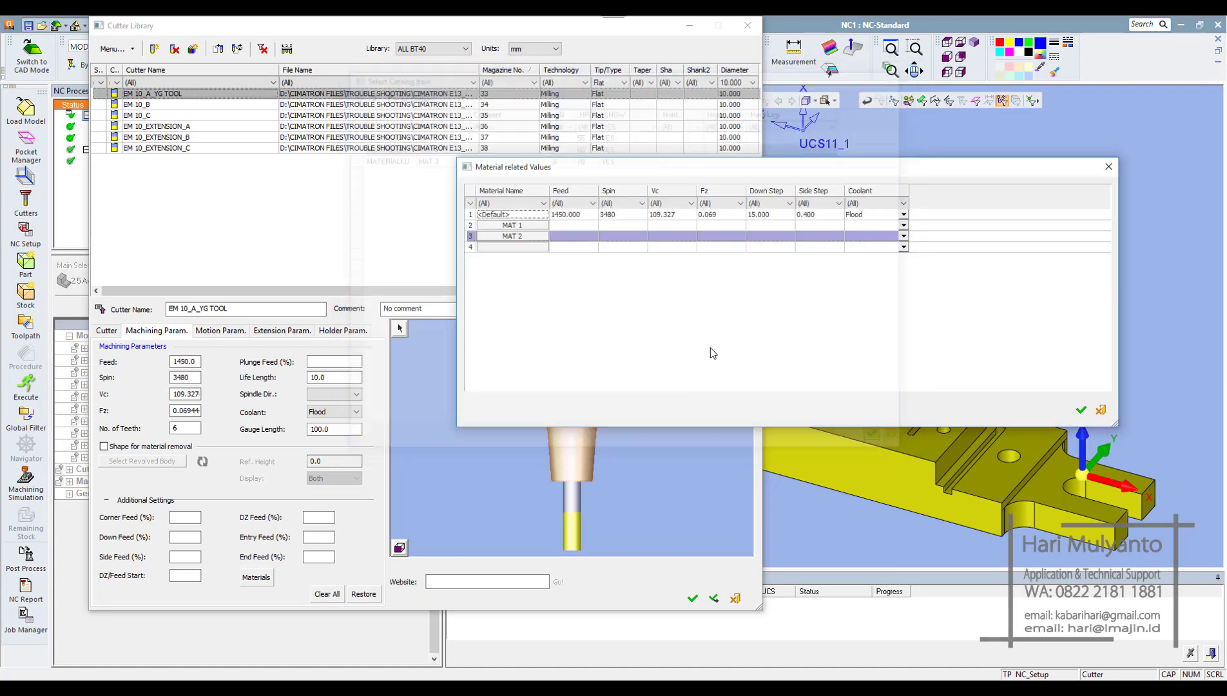
Step: Add MAT 3 in the next empty row of the material table, filtering the catalog to SHOW YES
double_click(529, 250)
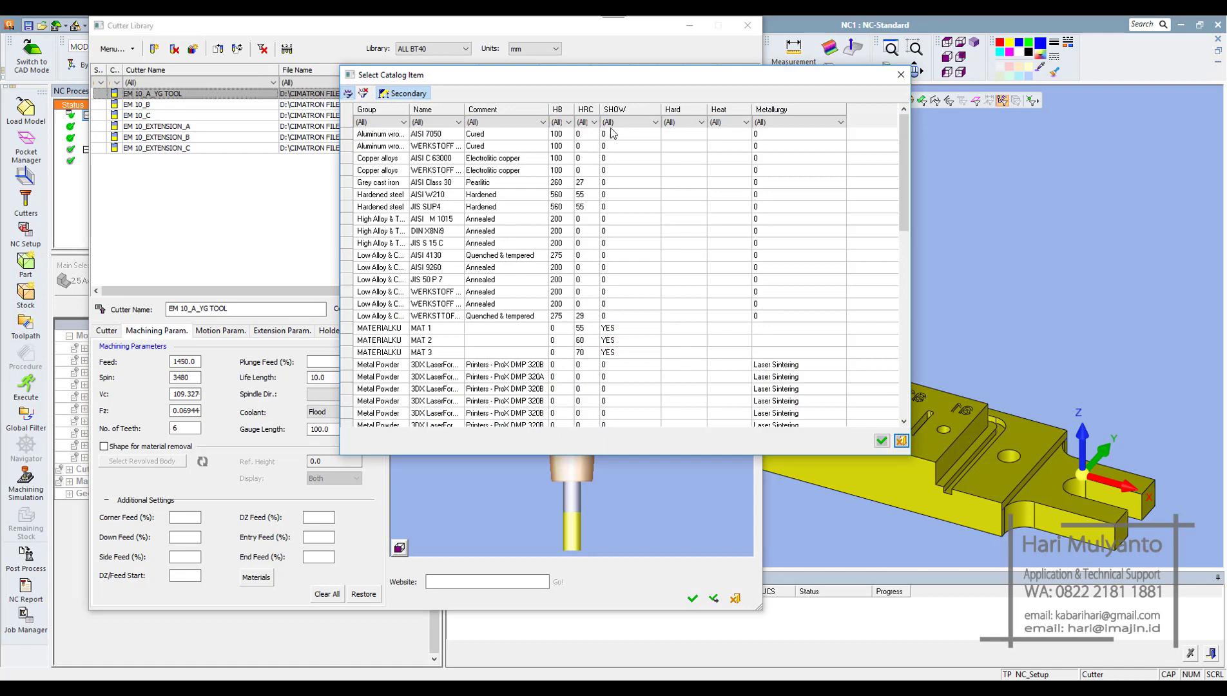
left_click(624, 123)
left_click(609, 150)
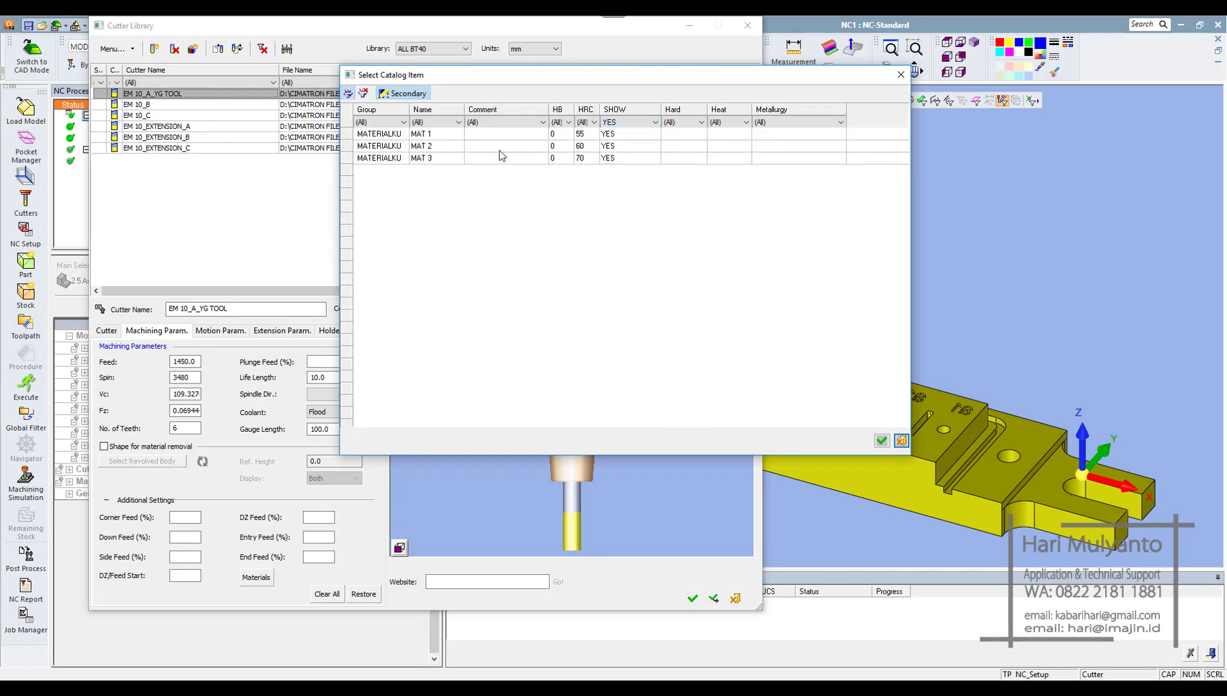
left_click(393, 158)
left_click(882, 440)
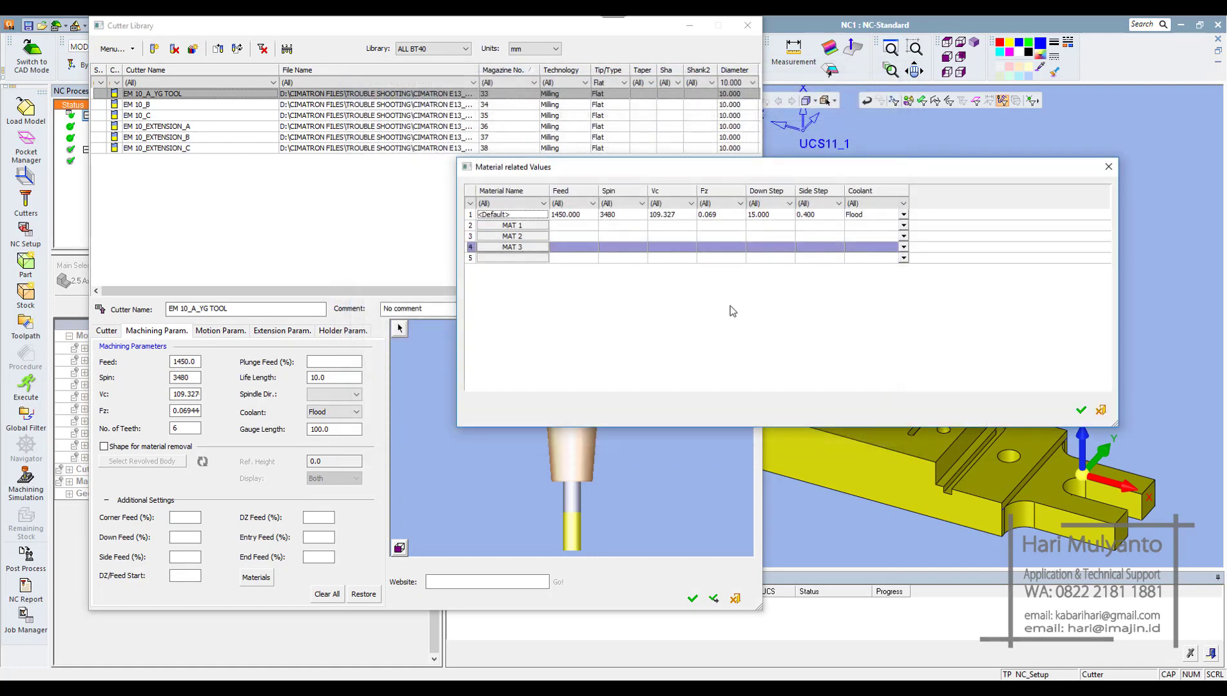
Step: Set MAT 1's down step to 15, side step to 0.4 and coolant to Flood
left_click(759, 225)
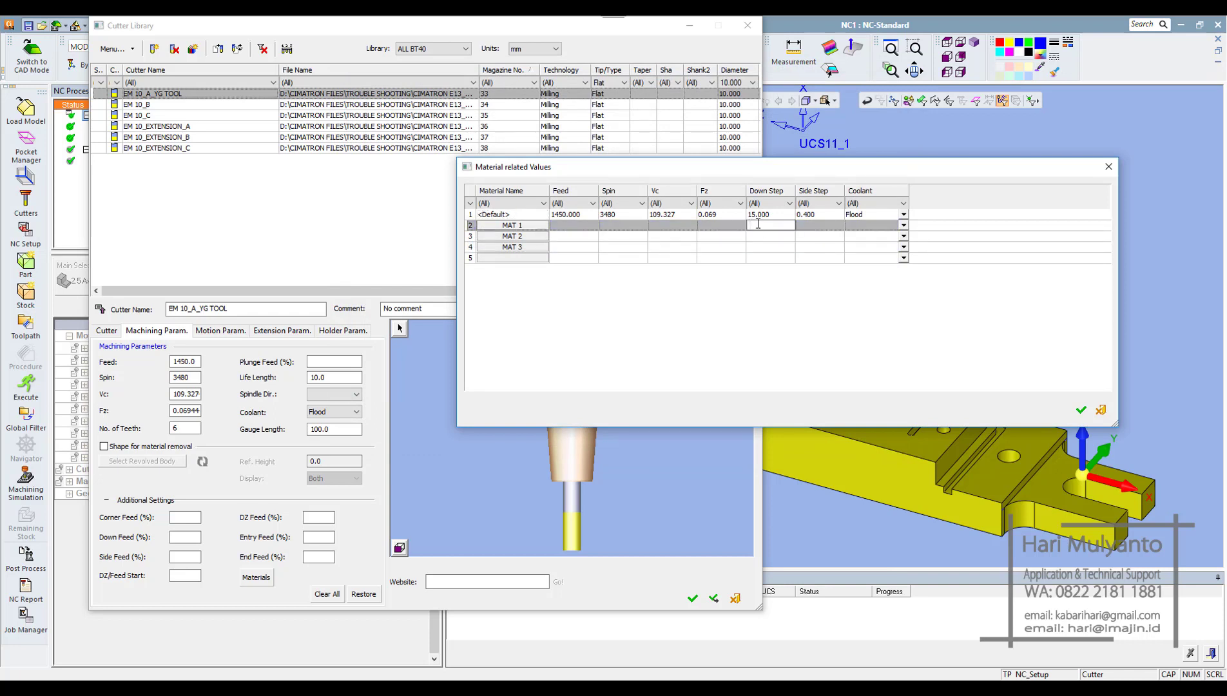
type("15")
left_click(818, 226)
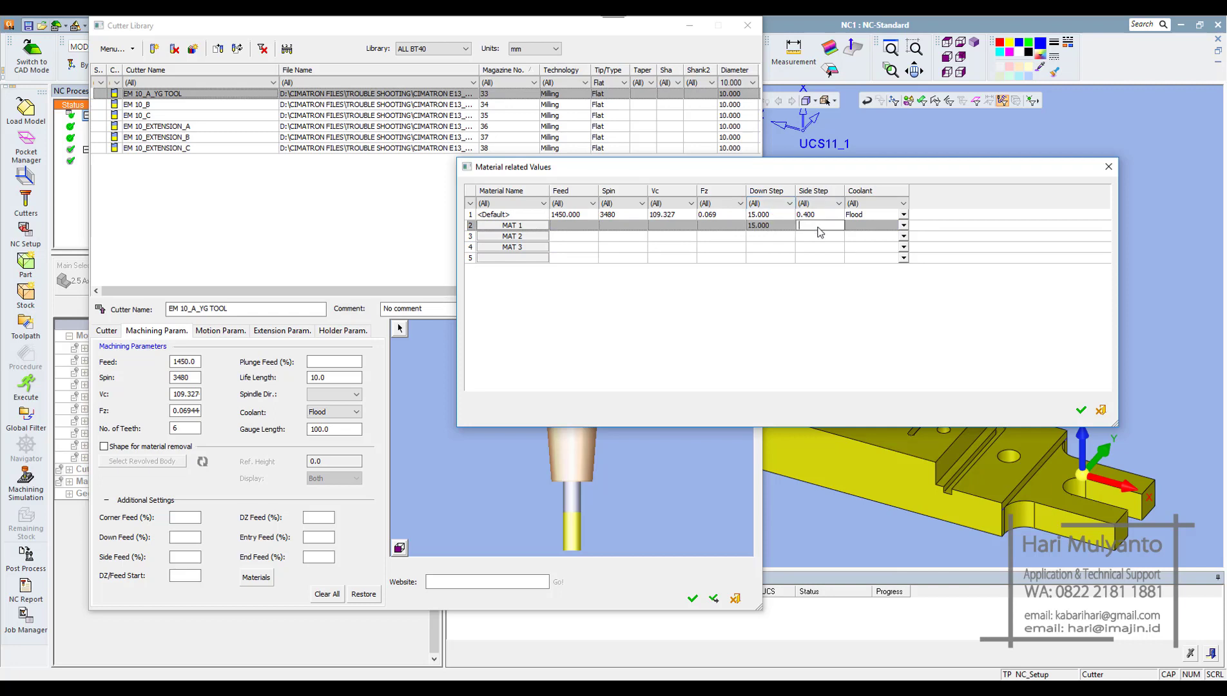
type("0.5")
key("BackSpace")
type("4")
key("Return")
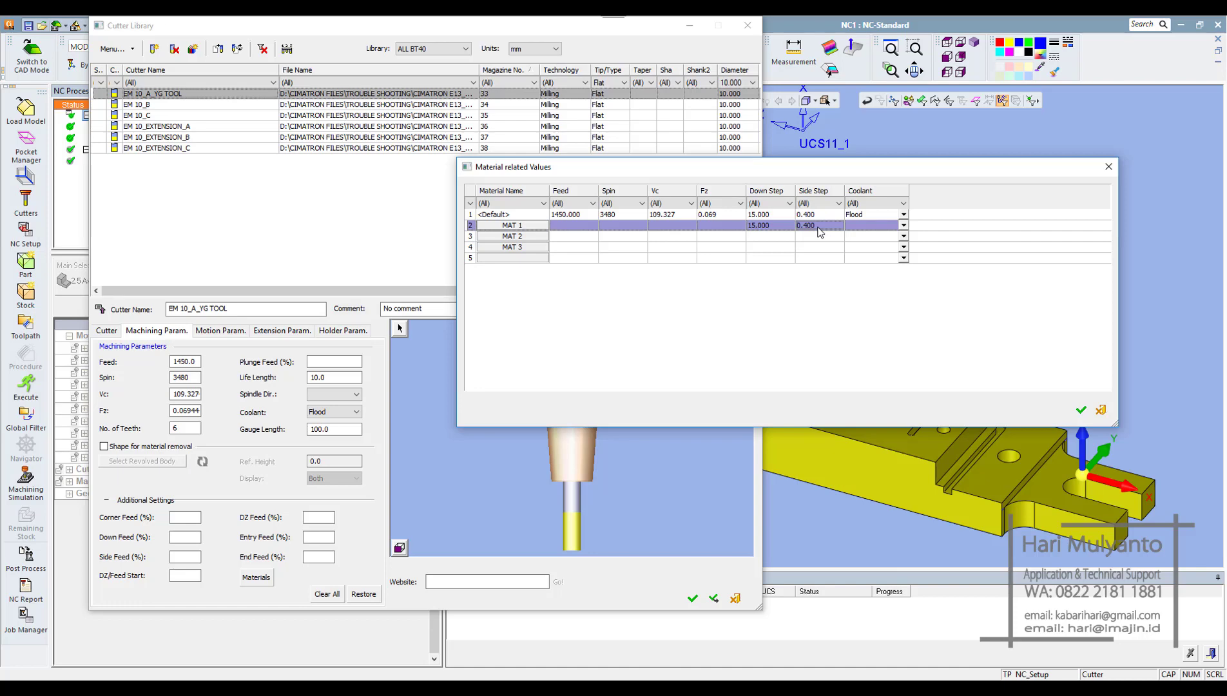
left_click(873, 228)
left_click(859, 255)
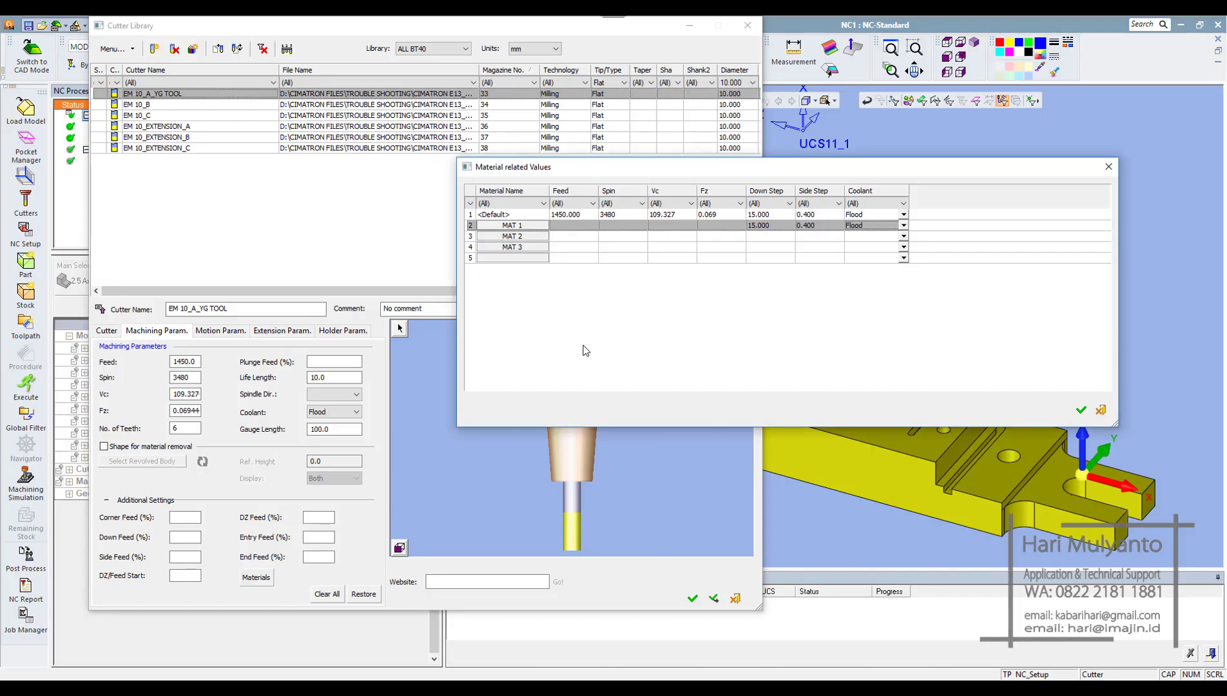
Step: Set MAT 1's feed to 3000 and spin to 995
left_click(567, 225)
type("3000")
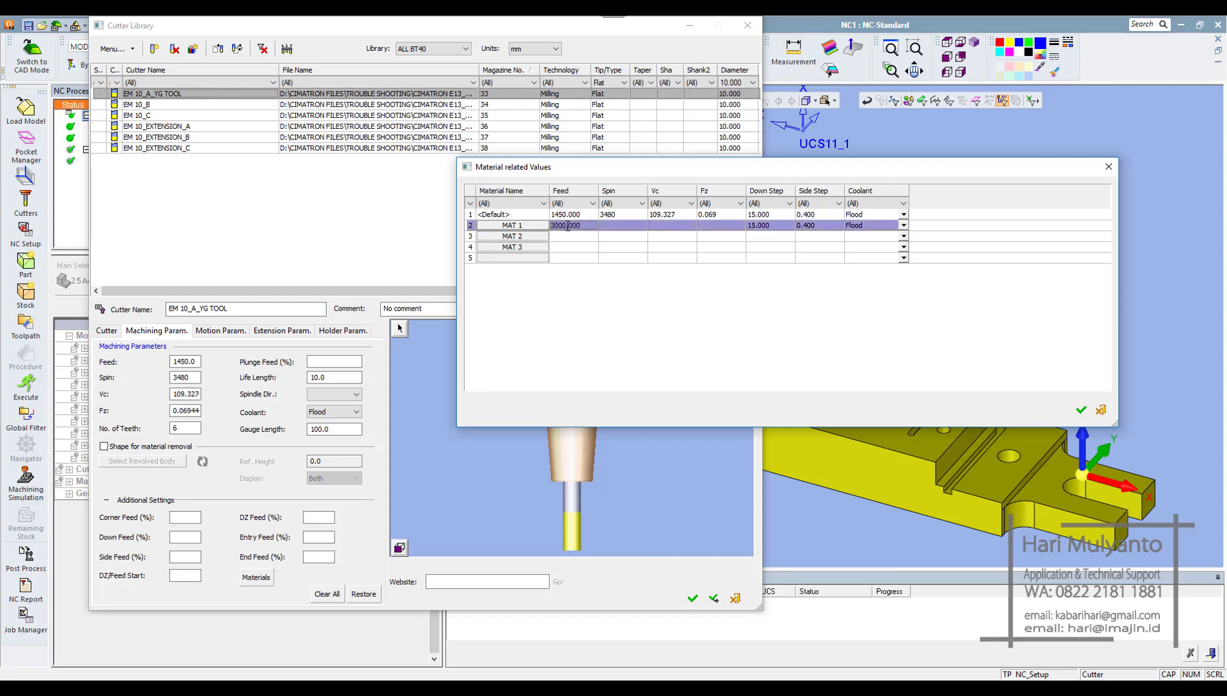
left_click(607, 227)
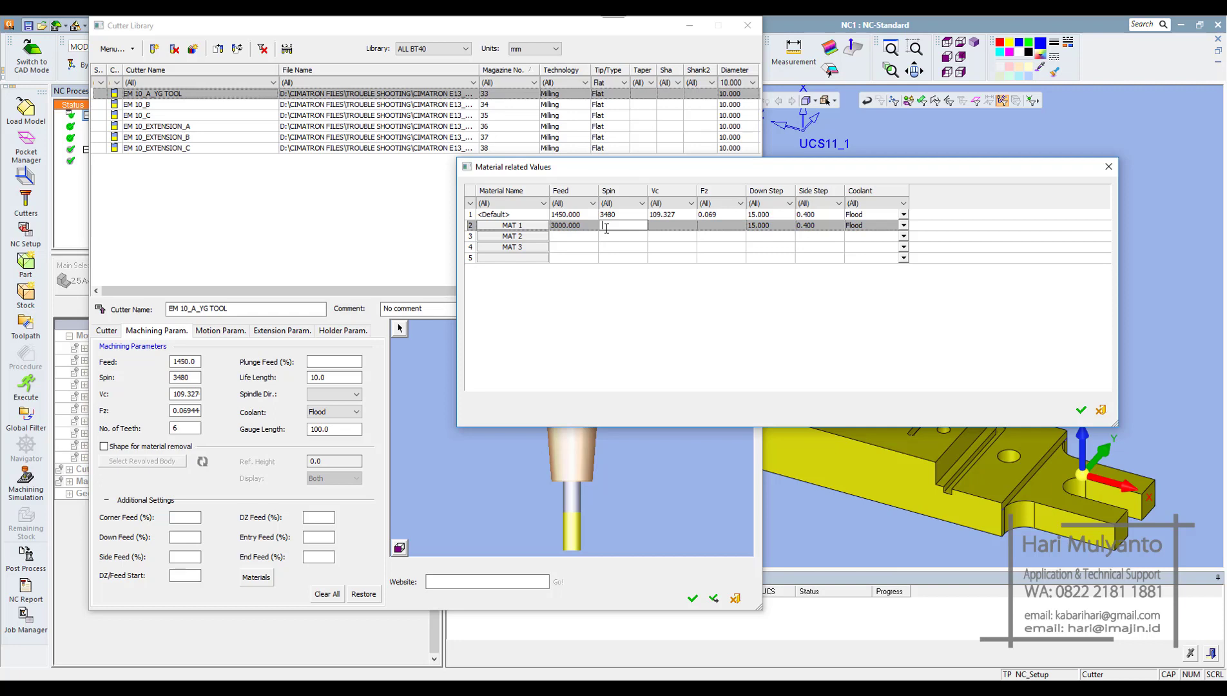
type("995")
key("Return")
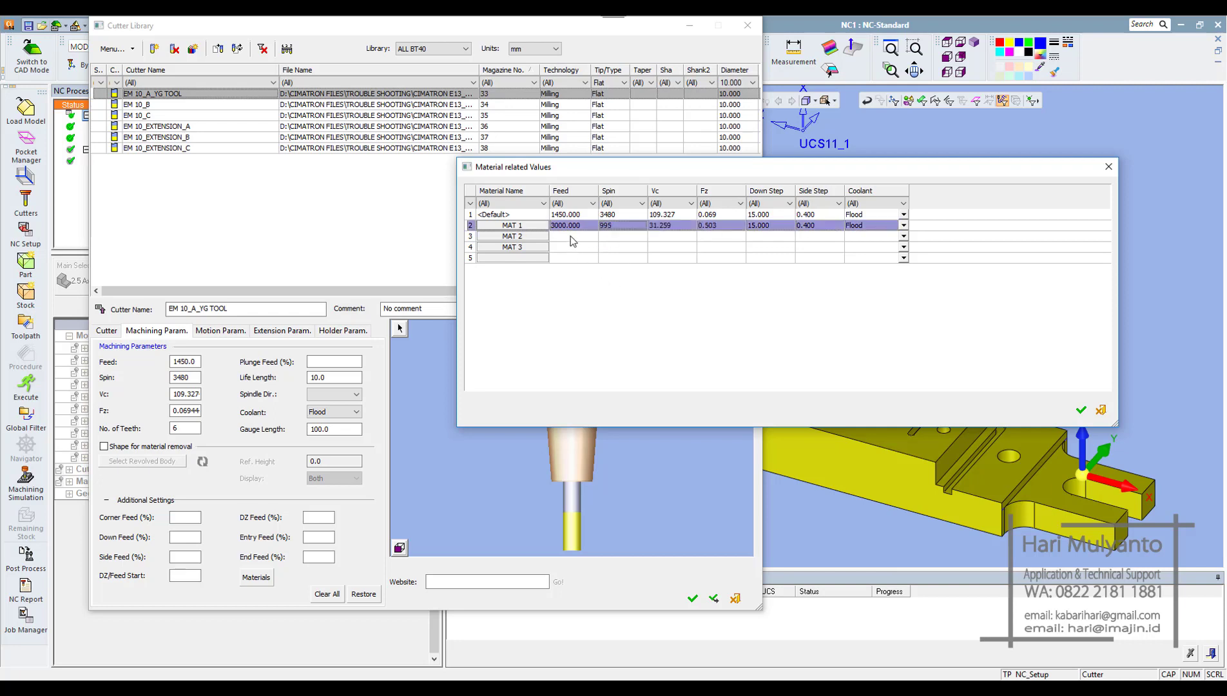
Step: Set MAT 2's down step to 15, side step to 0.4 and coolant to Flood
left_click(763, 236)
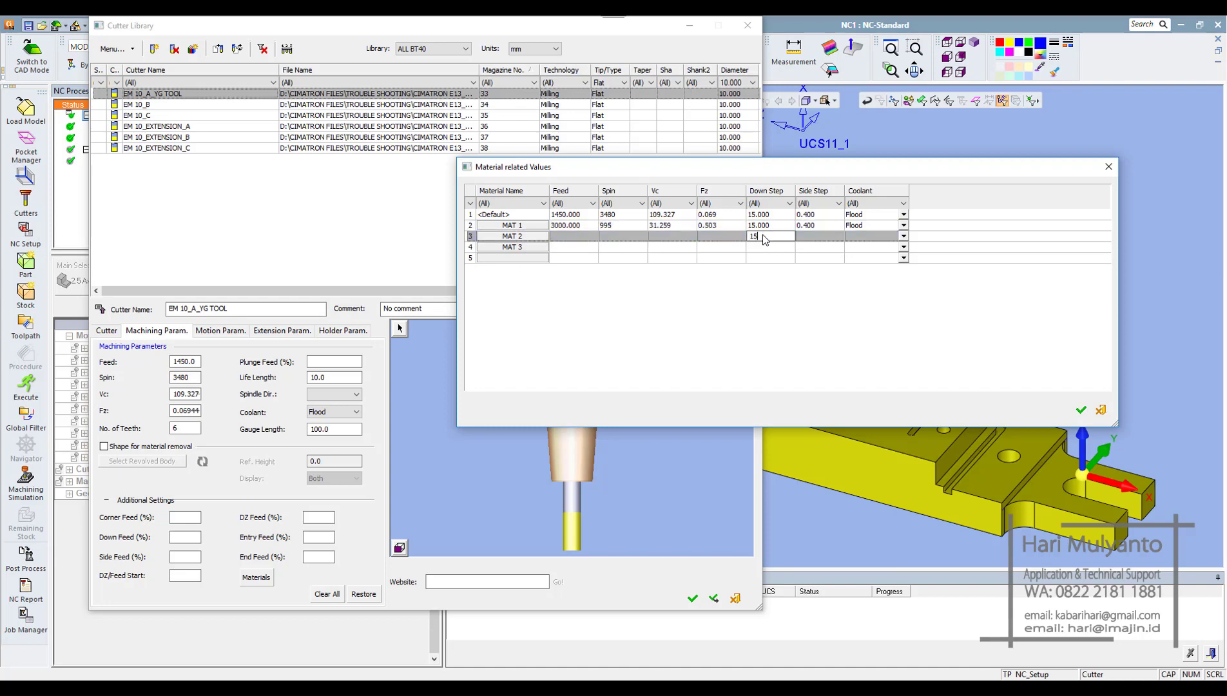
key("Return")
left_click(810, 239)
type("0.4")
key("Return")
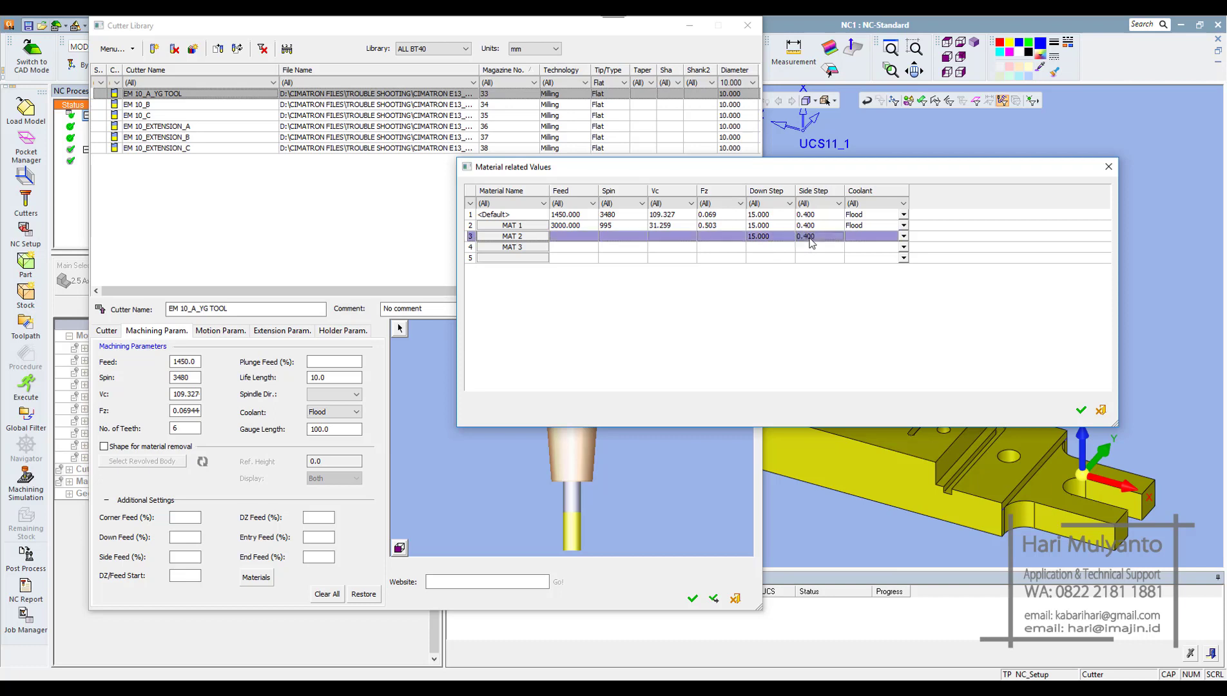
left_click(873, 237)
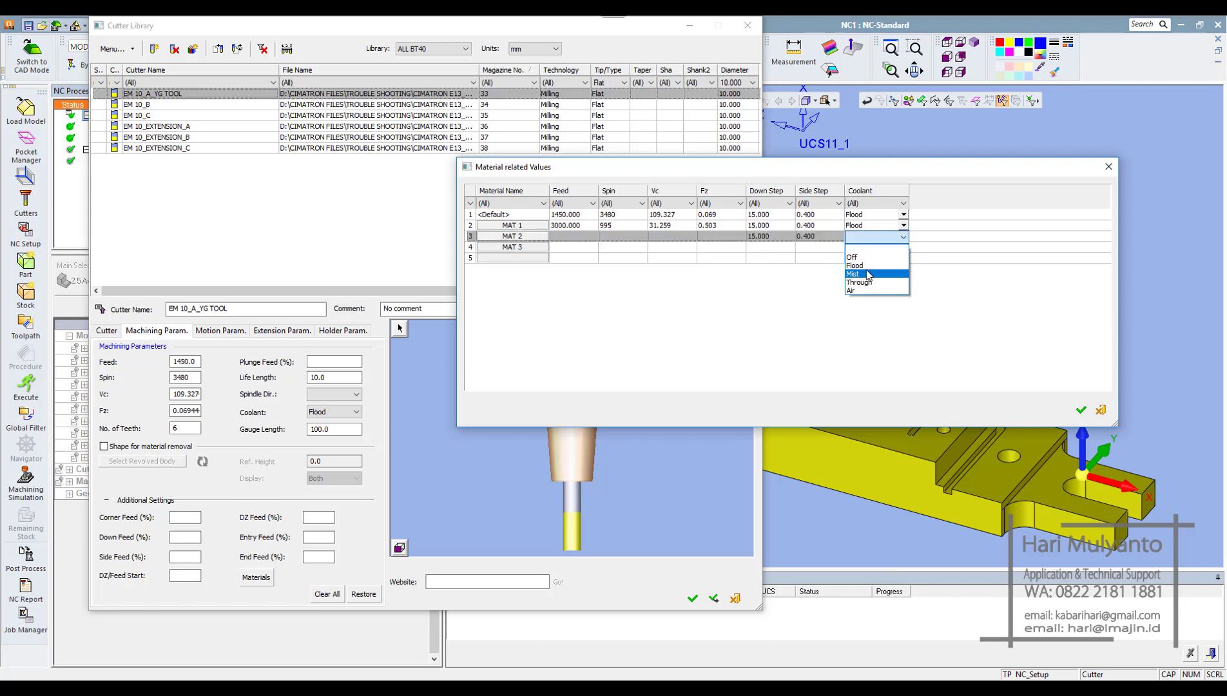
left_click(867, 270)
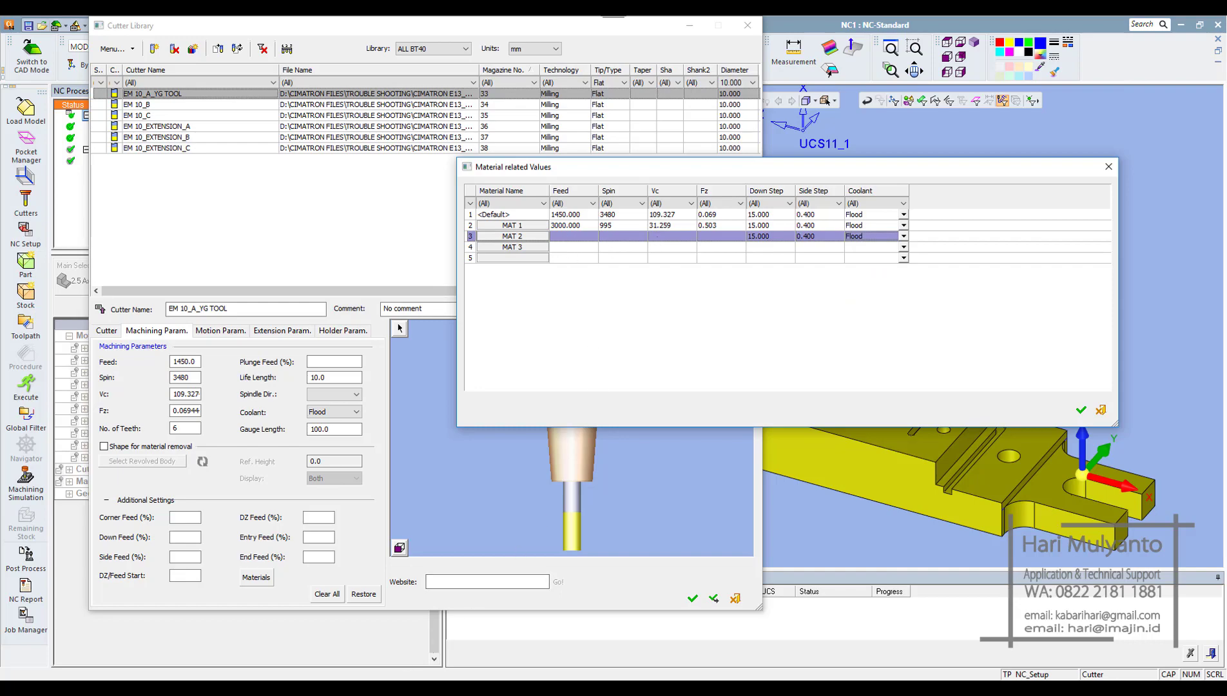
Step: Consult the cutting conditions in DATA TOOL YG.png in Photos and set MAT 2's feed to 2280 and spin to 685 in Cimatron
key("alt+Tab")
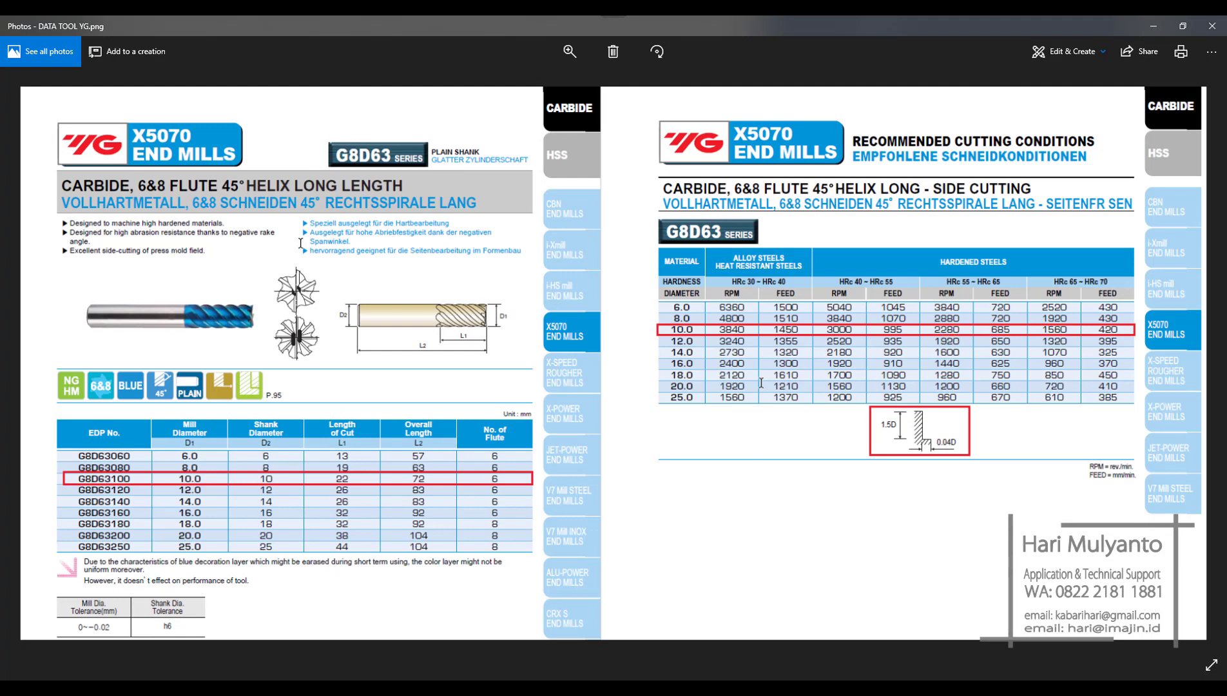
key("alt+Tab")
left_click(569, 236)
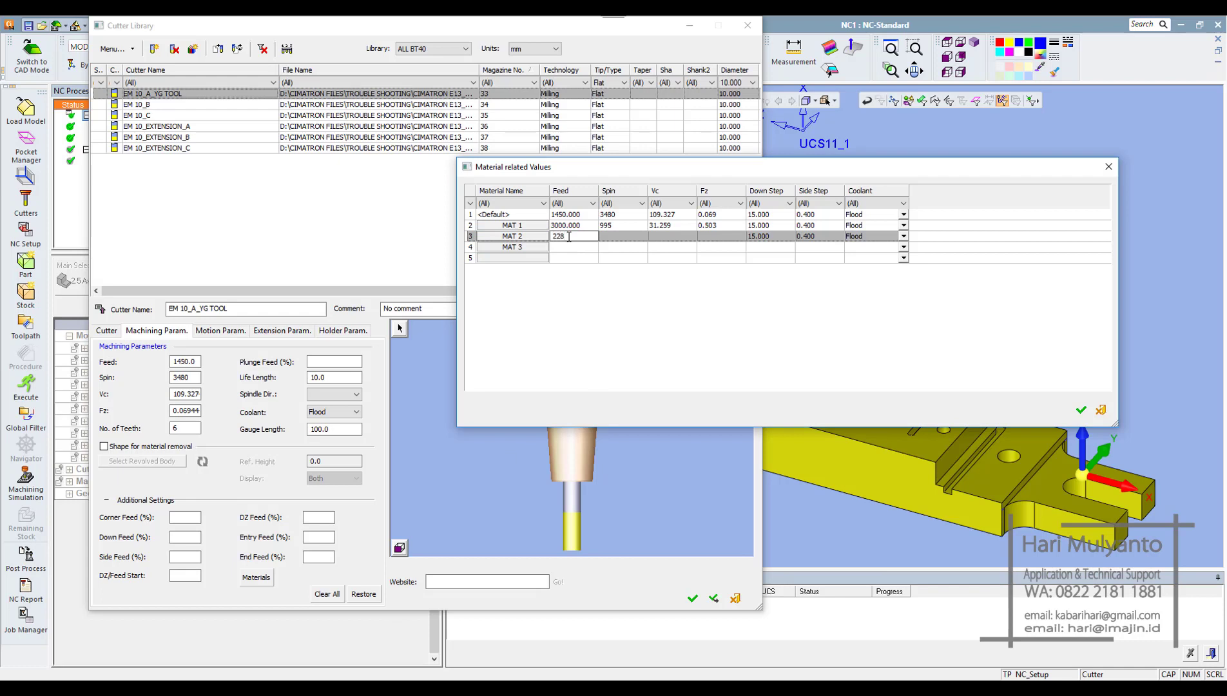
type("2280")
left_click(614, 243)
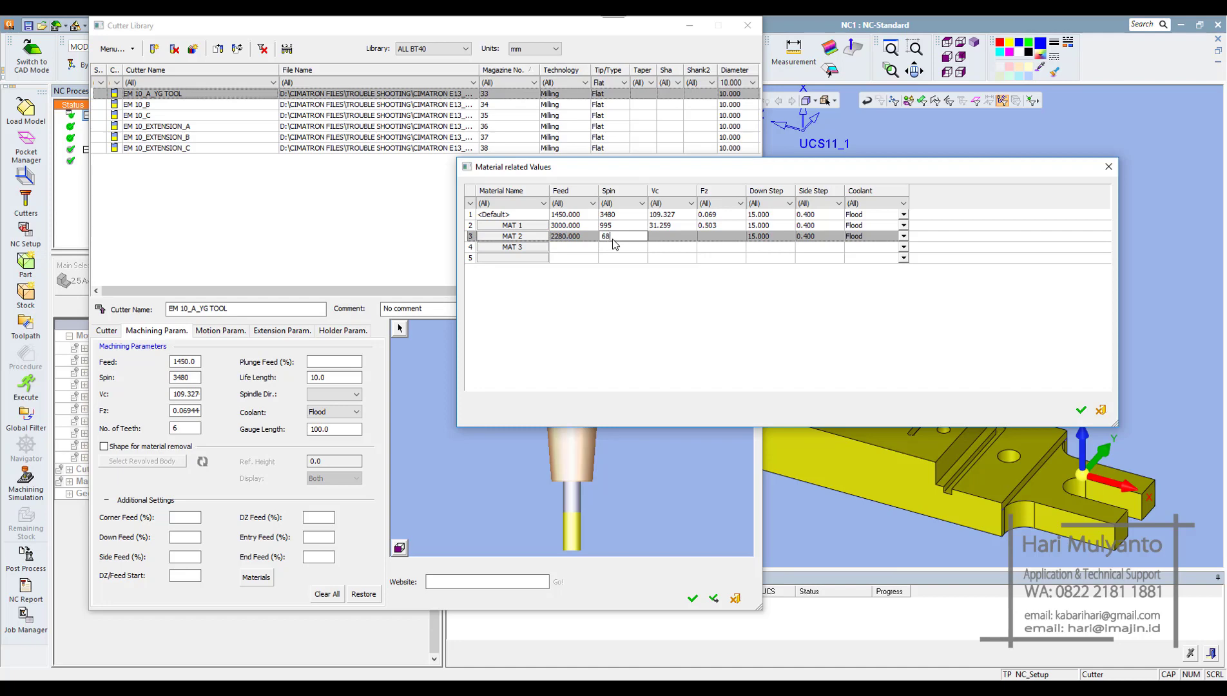
key("Return")
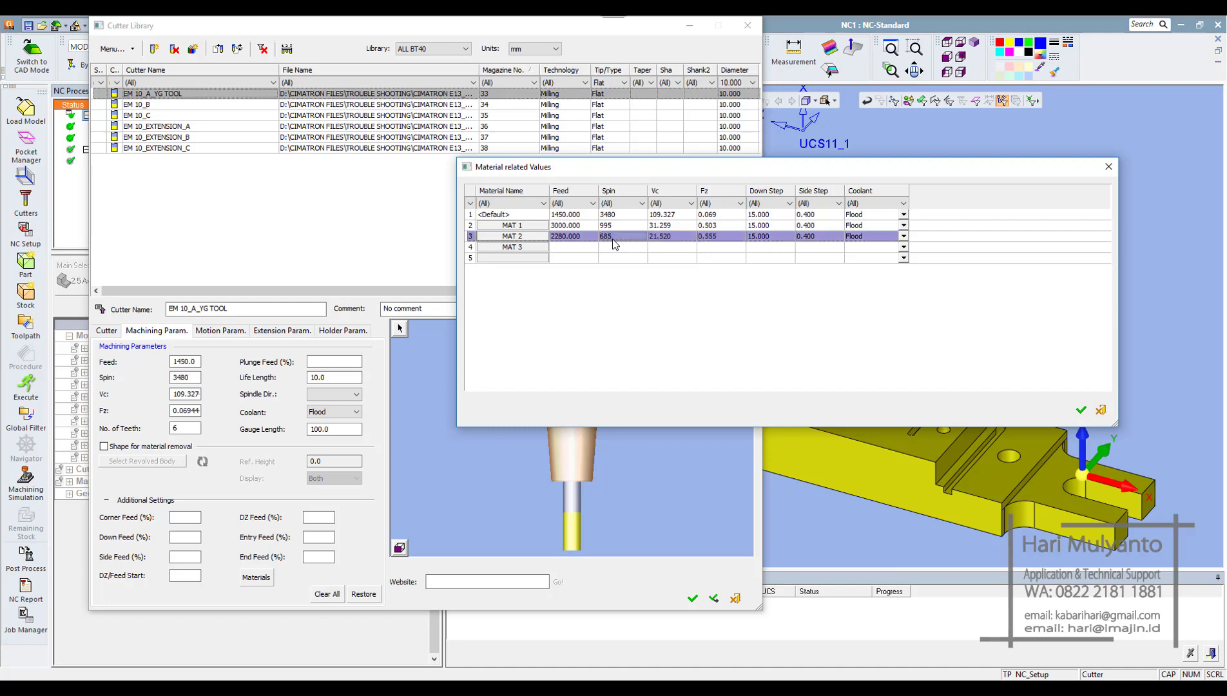
Step: Set MAT 3's down step to 15, side step to 0.4 and coolant to Flood
left_click(761, 250)
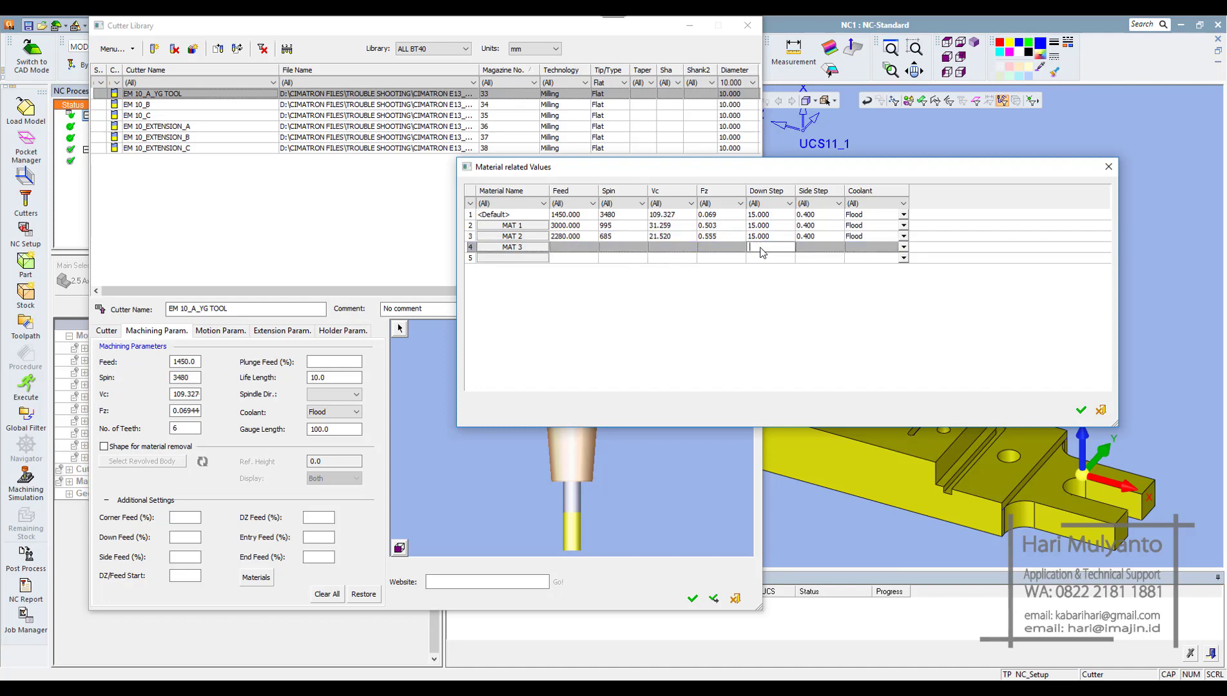
type("15")
key("Return")
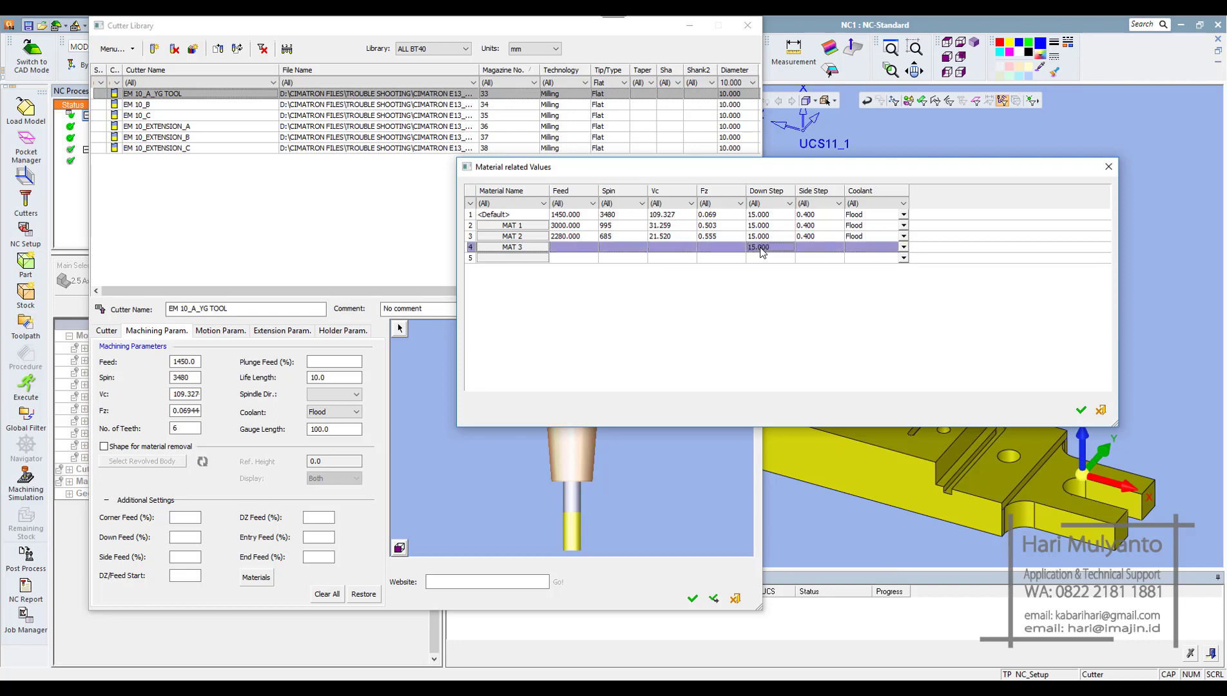
left_click(804, 250)
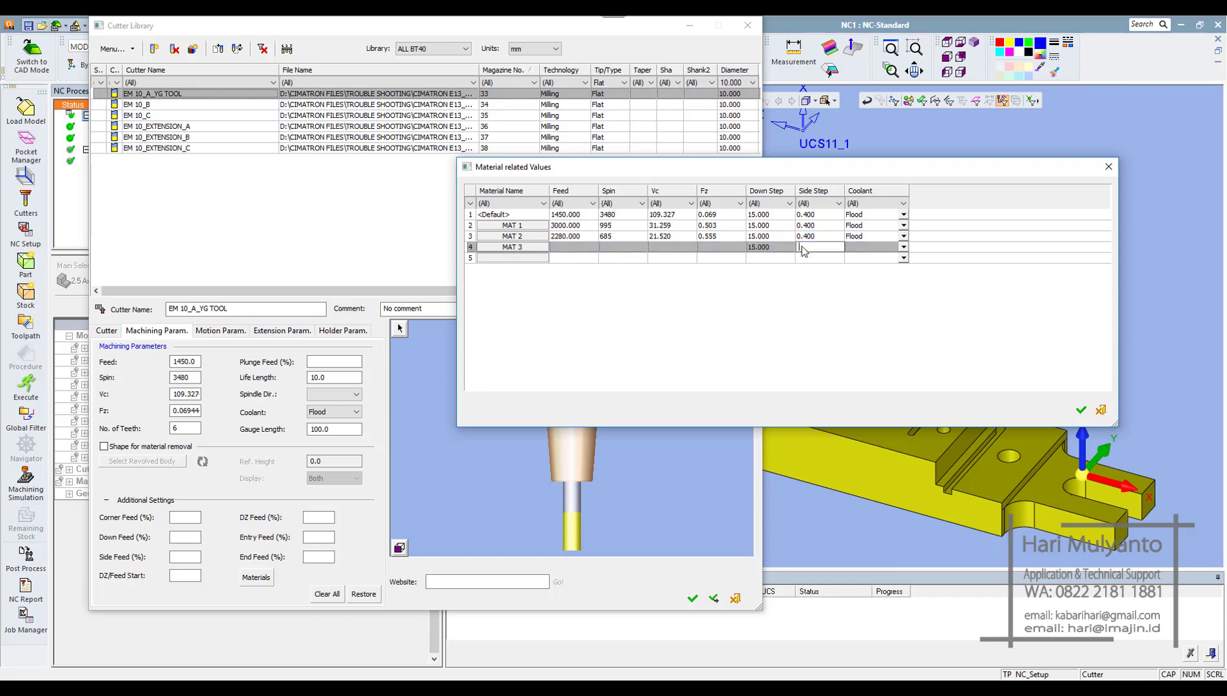
type("0.4")
left_click(862, 250)
left_click(857, 277)
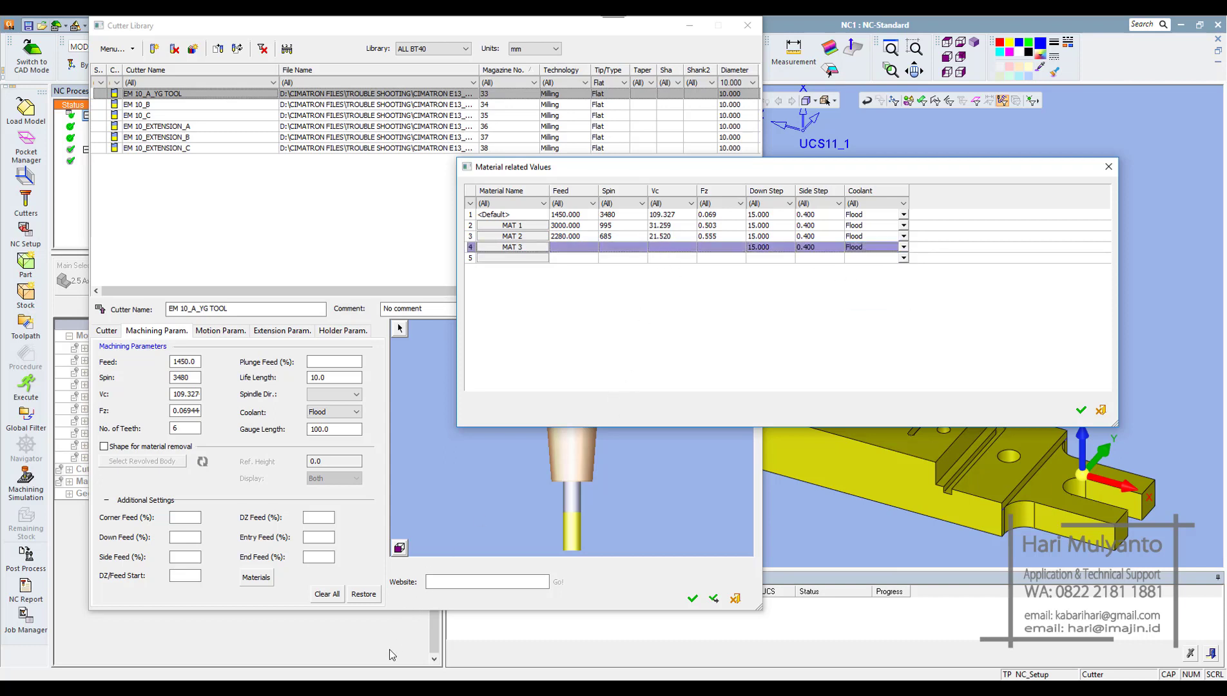
Step: Consult the cutting conditions in DATA TOOL YG.png in Photos, set MAT 3's feed to 1560 and spin to 420 in Cimatron, and accept the cutter
key("alt+Tab")
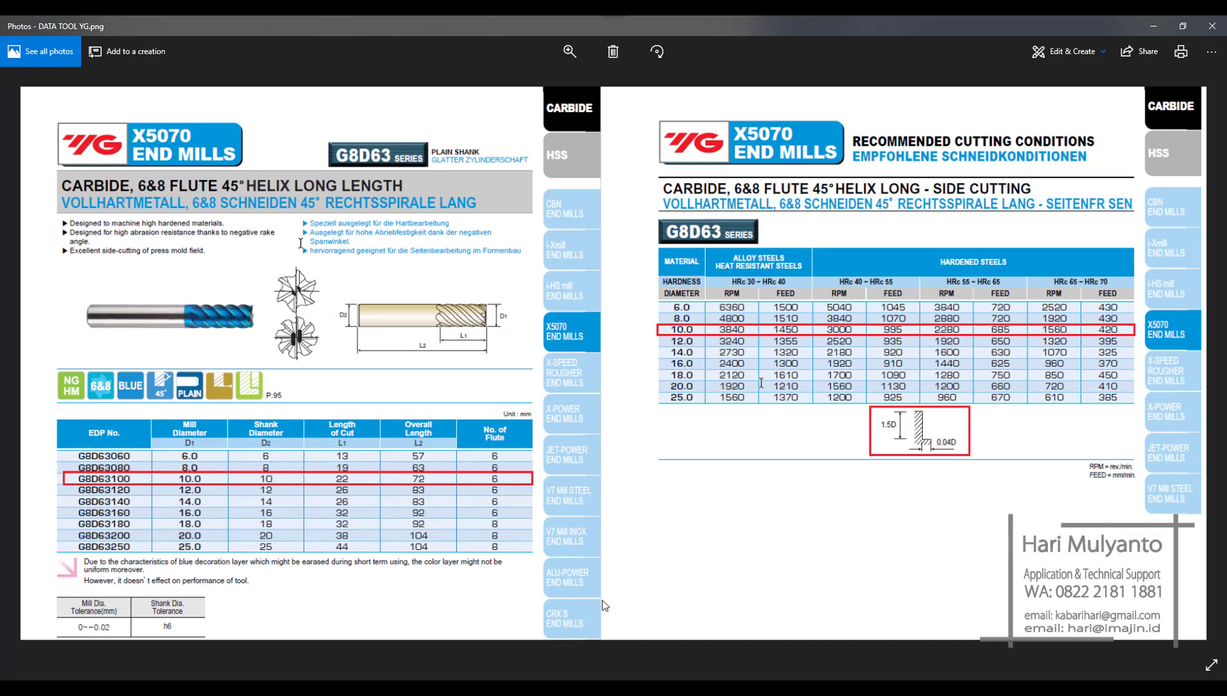
key("alt+Tab")
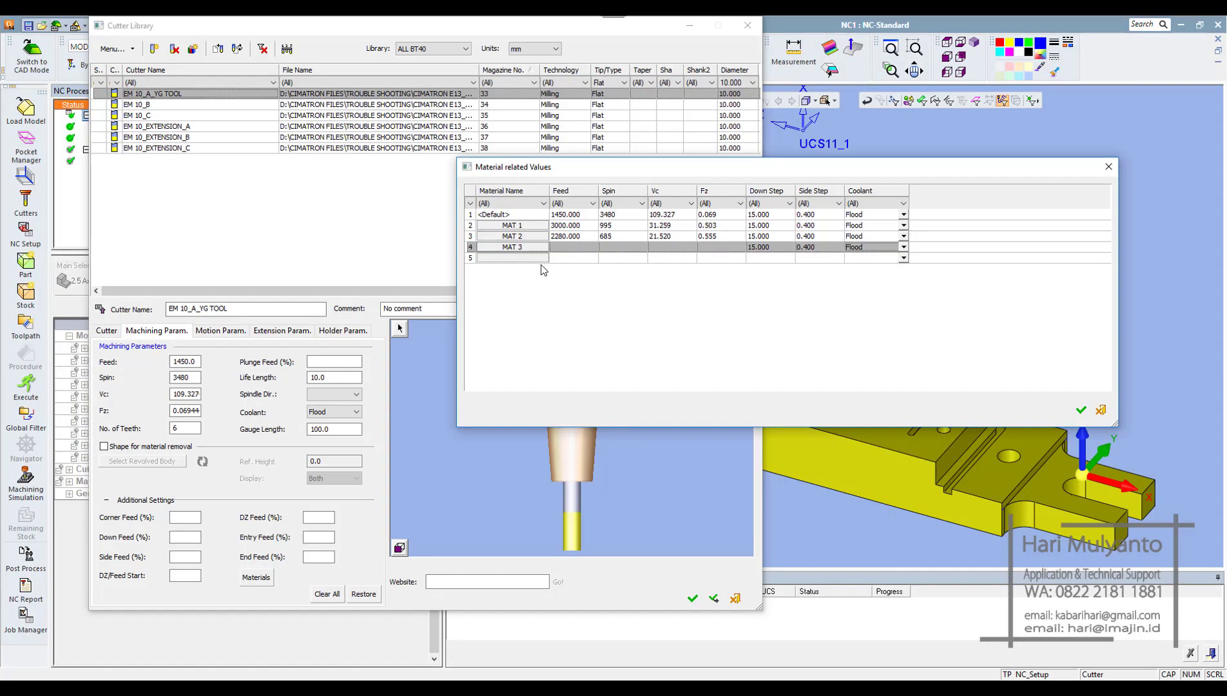
left_click(561, 249)
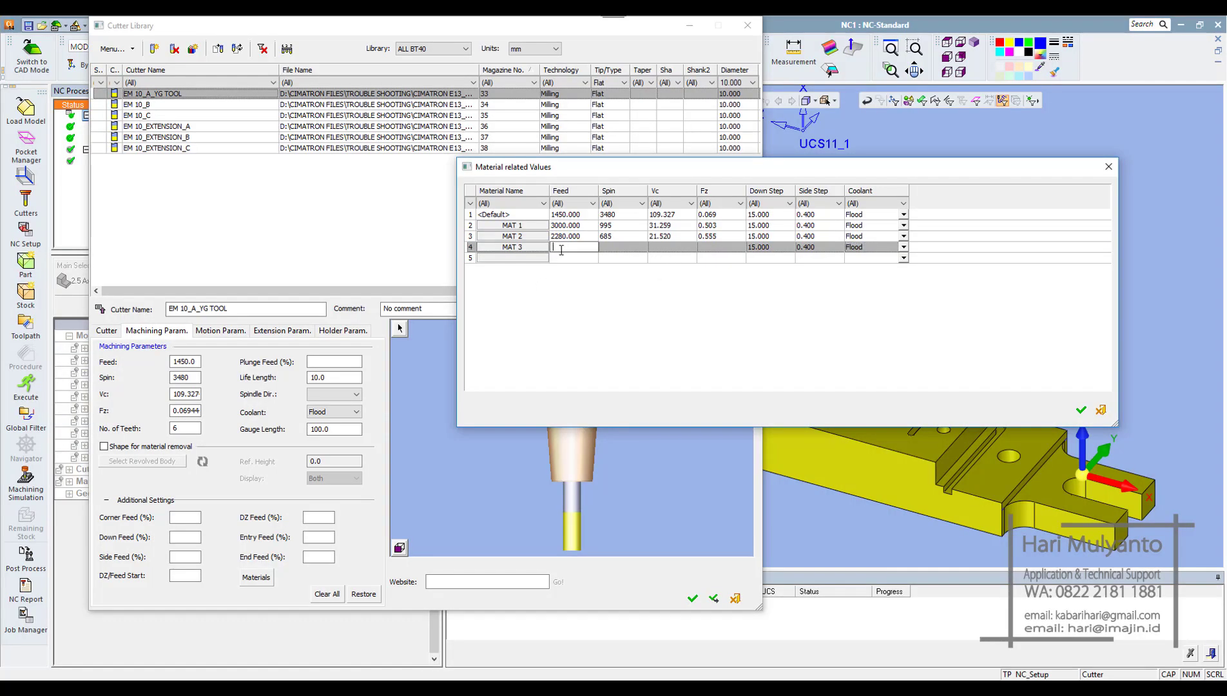
left_click(610, 249)
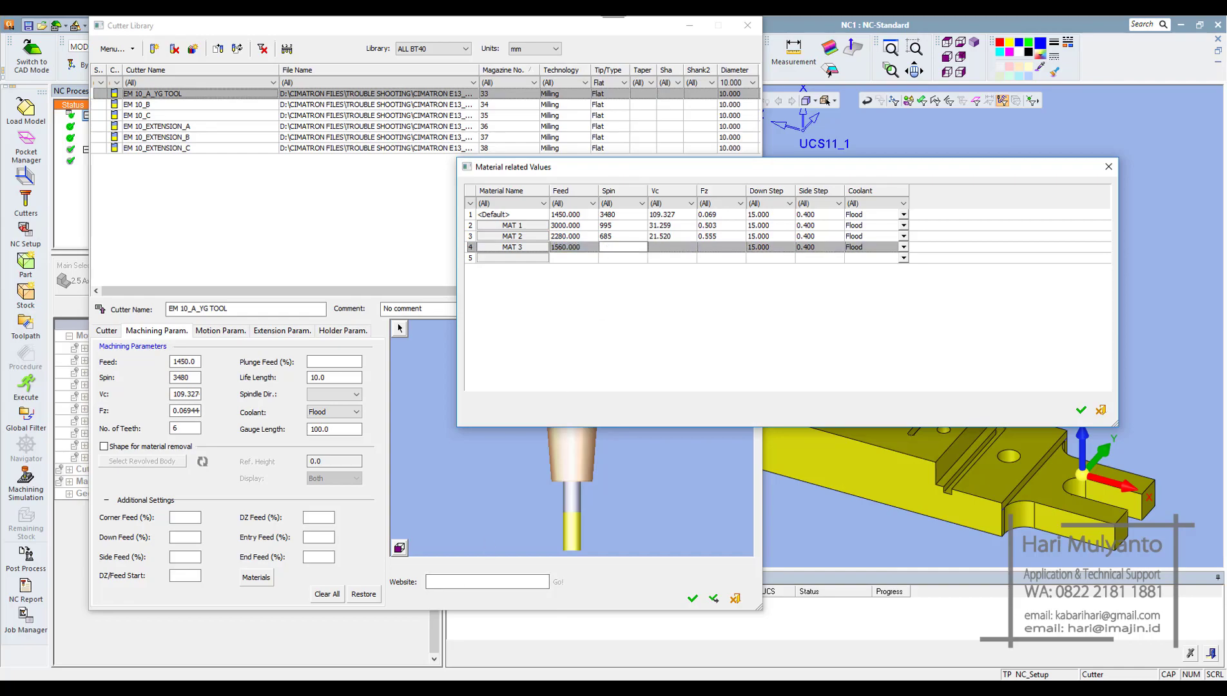
key("alt+Tab")
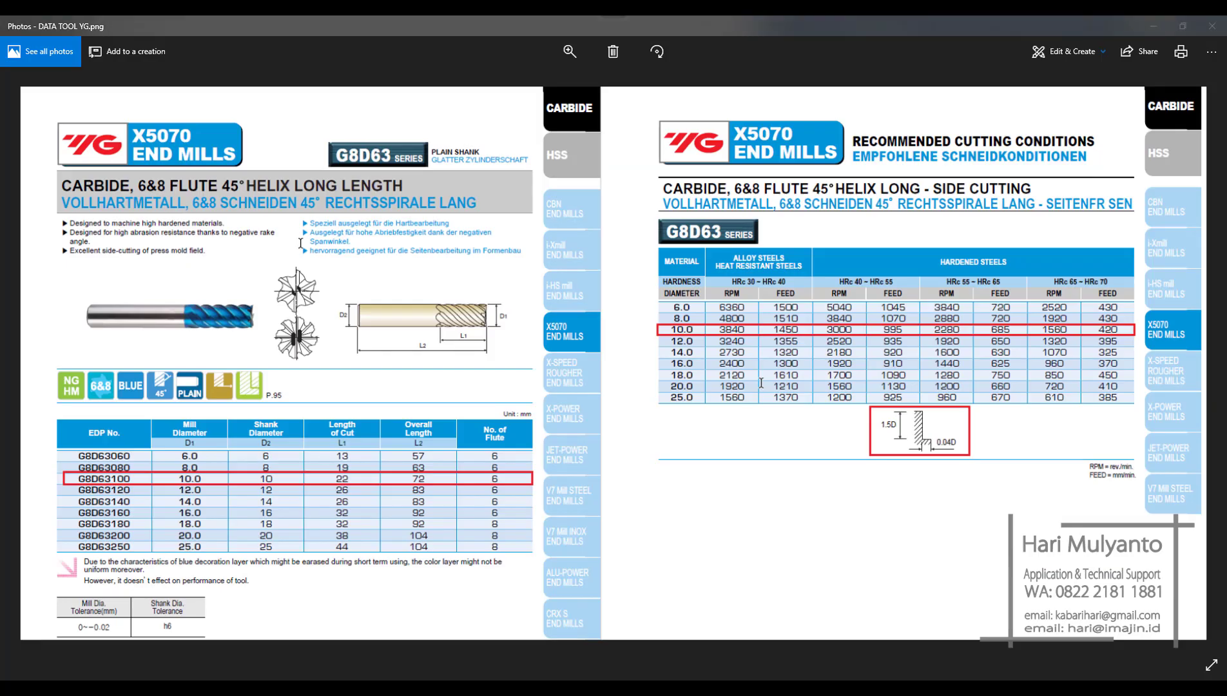
key("alt+Tab")
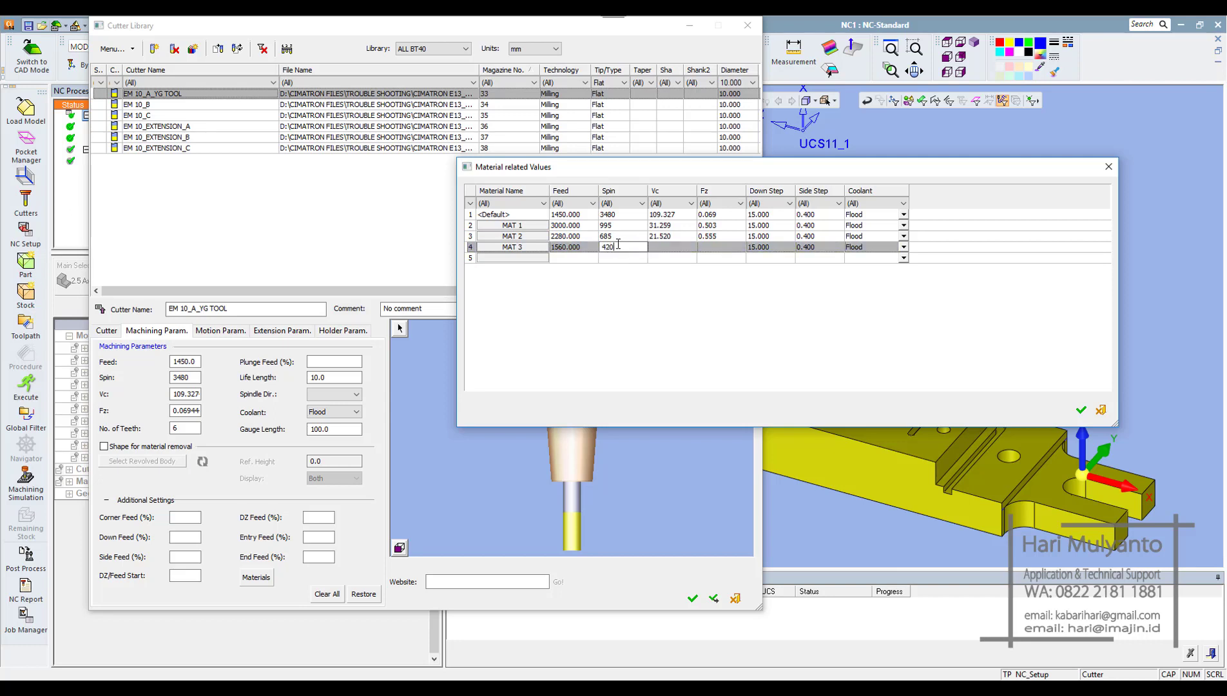
key("Return")
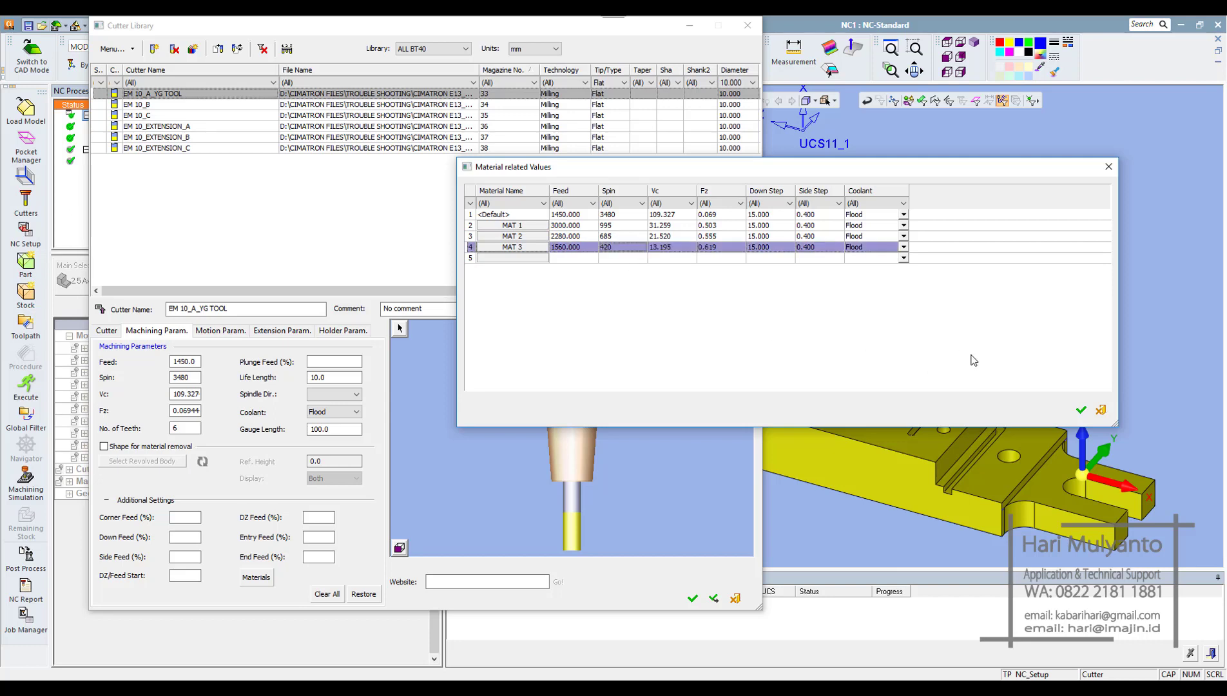
left_click(1081, 410)
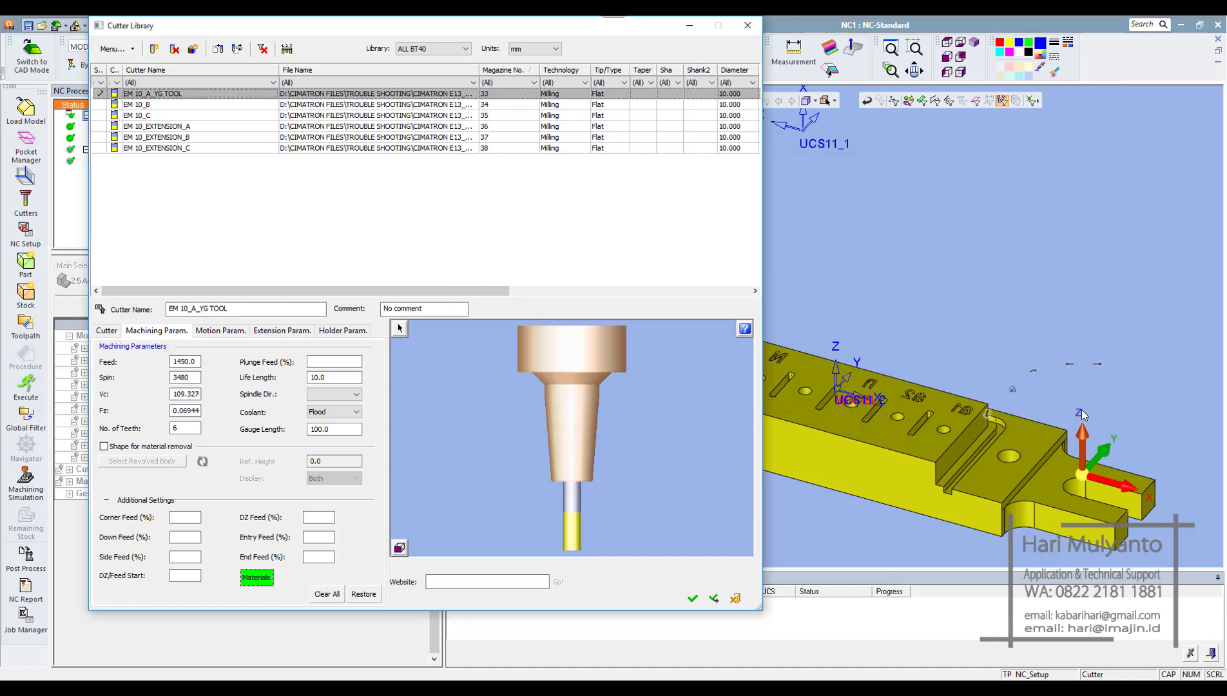
left_click(692, 597)
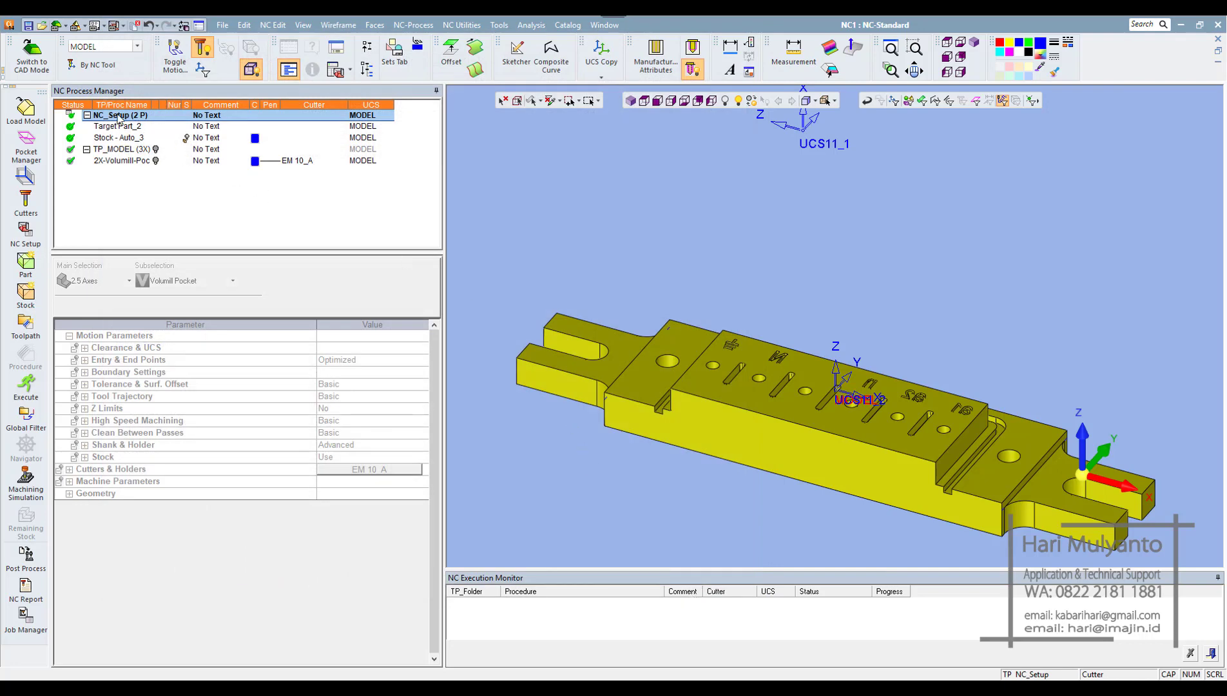
Step: Edit NC_Setup and filter its material catalog to items with SHOW set to YES, sorted by name
double_click(118, 119)
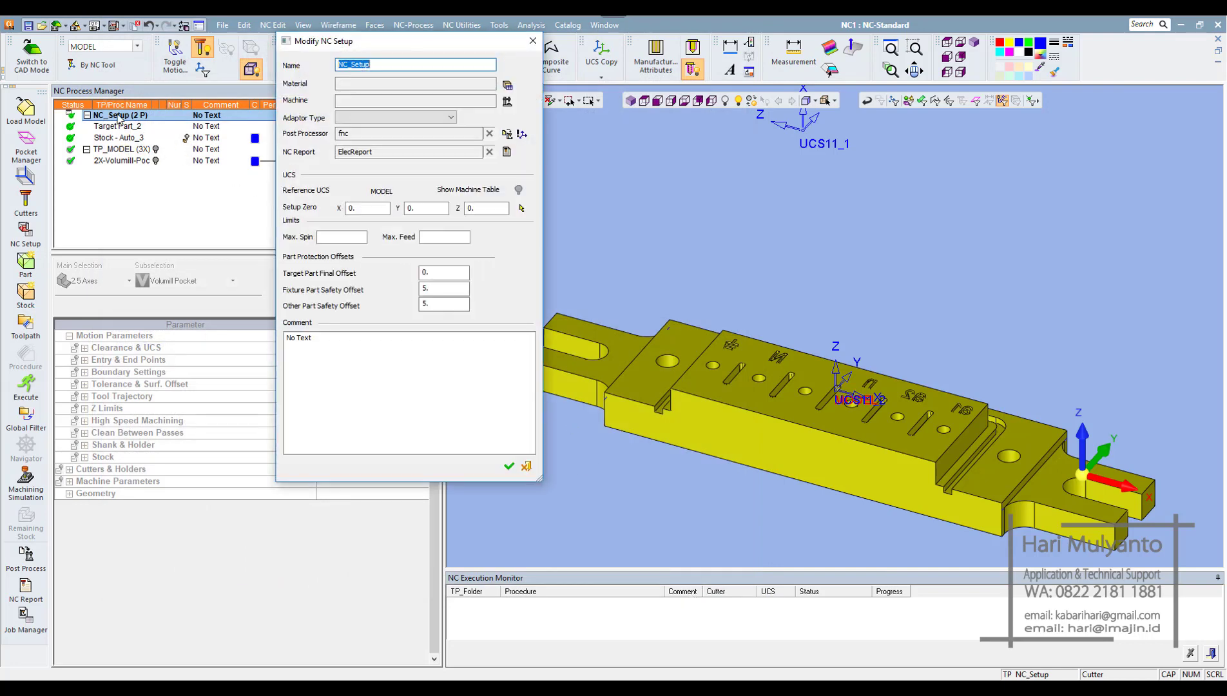
left_click(508, 85)
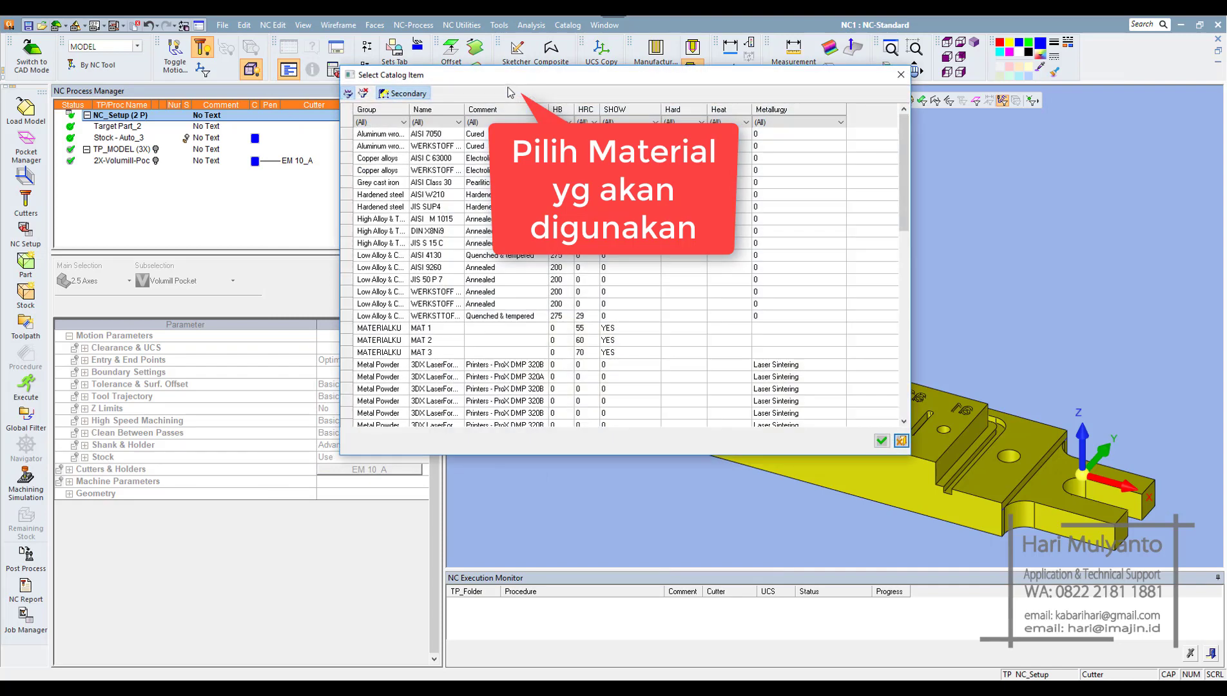
left_click(634, 112)
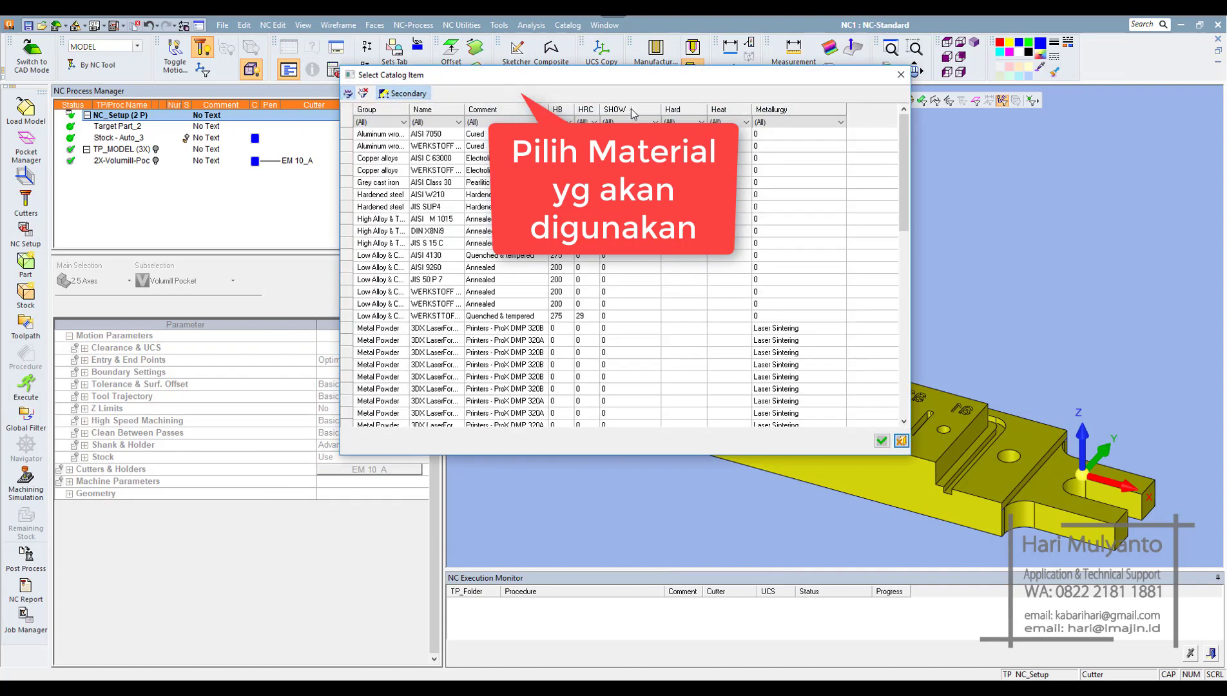
left_click(634, 113)
left_click(630, 122)
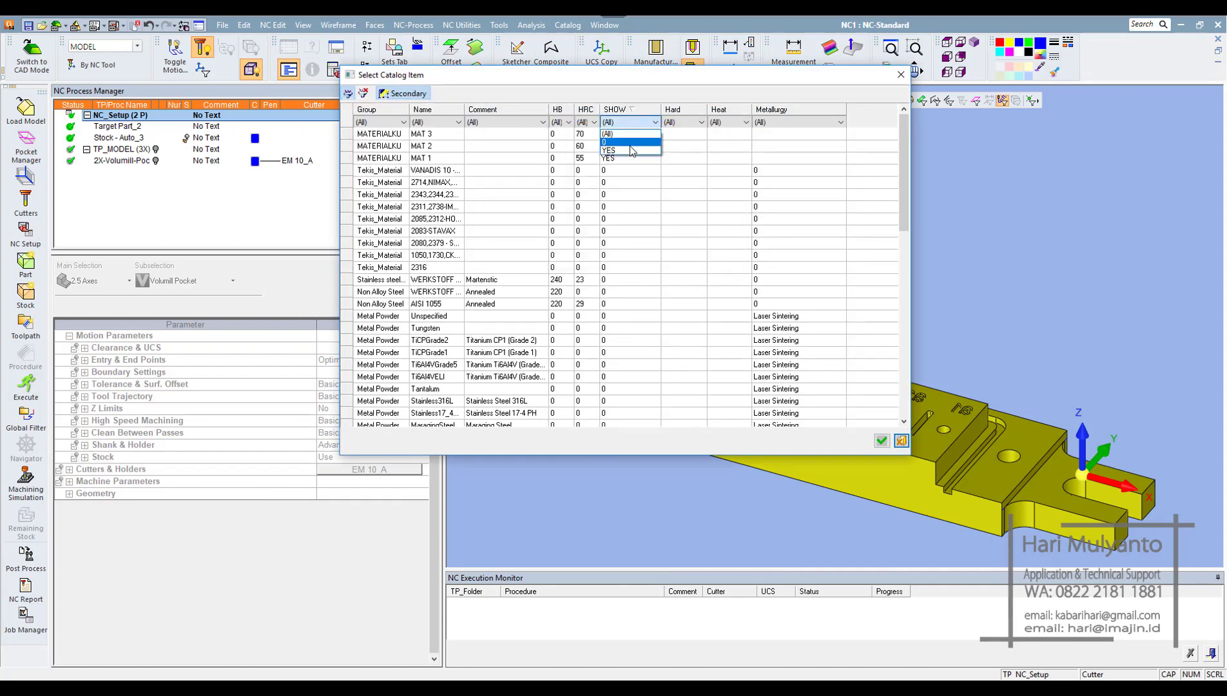
left_click(631, 150)
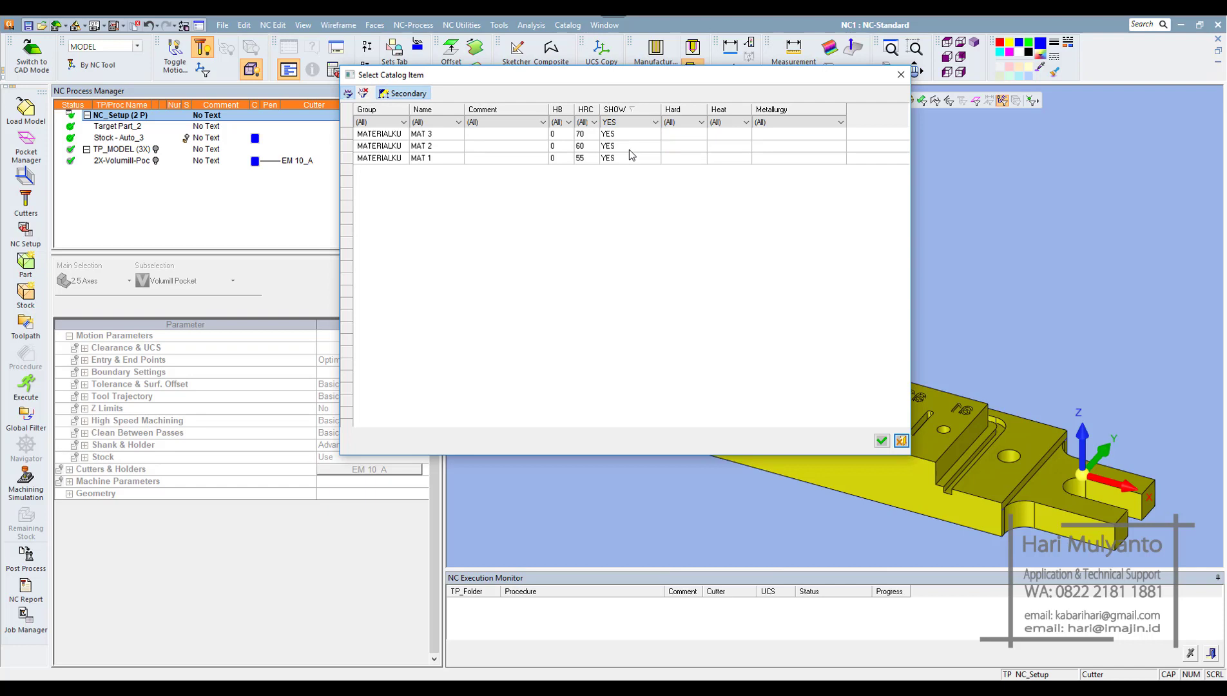
left_click(452, 113)
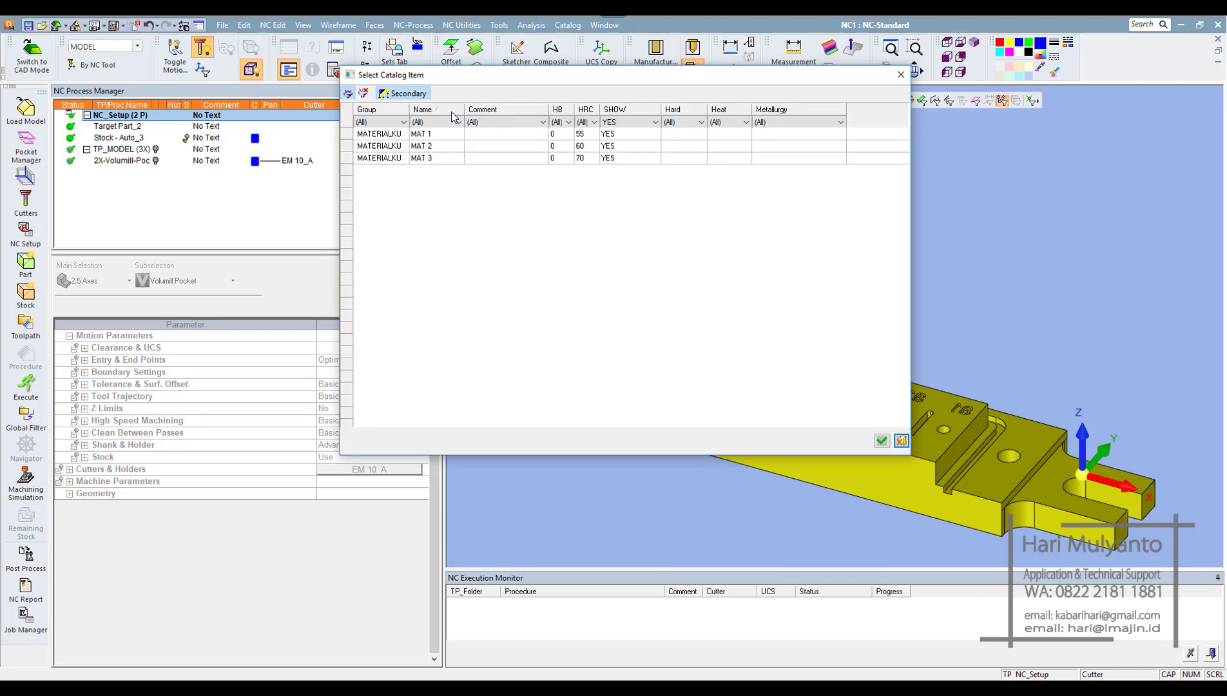
Step: Assign MAT 2 as the material of NC_Setup and accept the setup
left_click(394, 147)
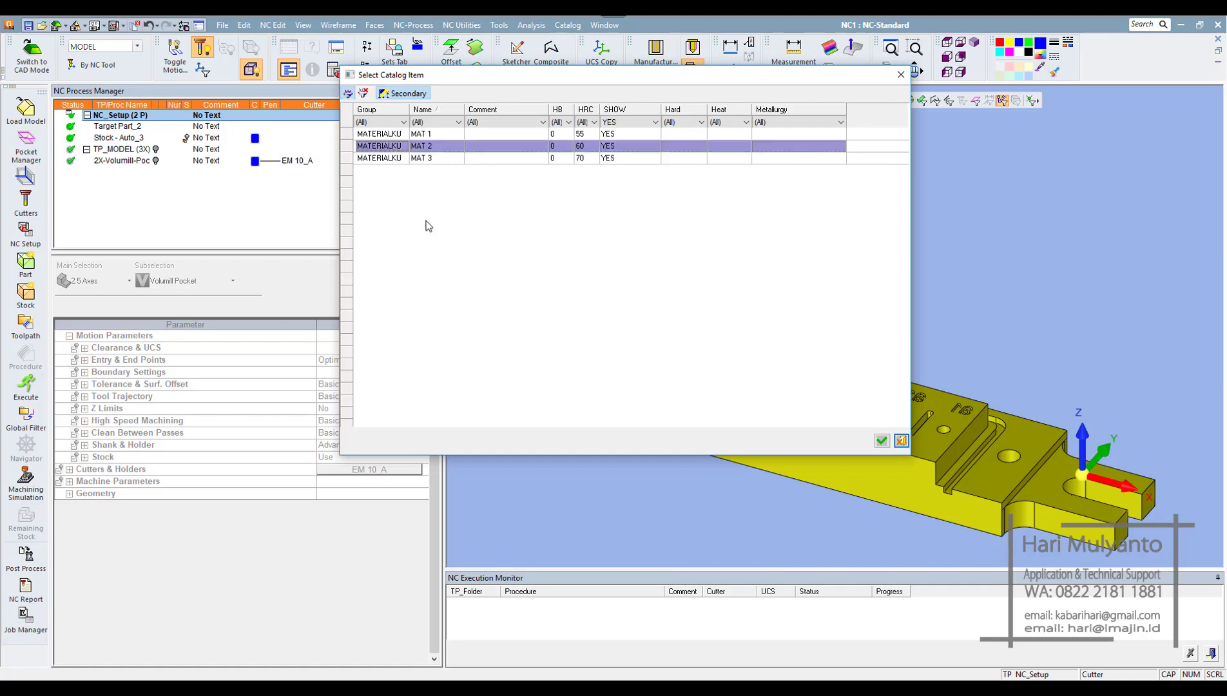
left_click(882, 440)
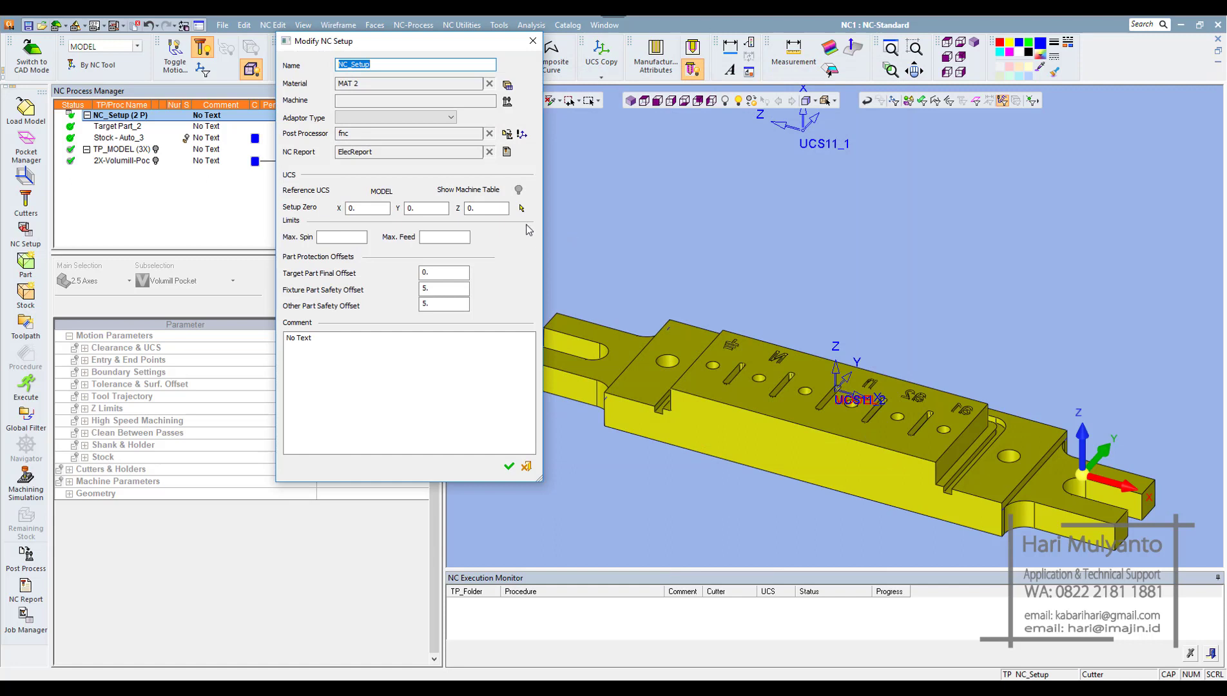
left_click(509, 468)
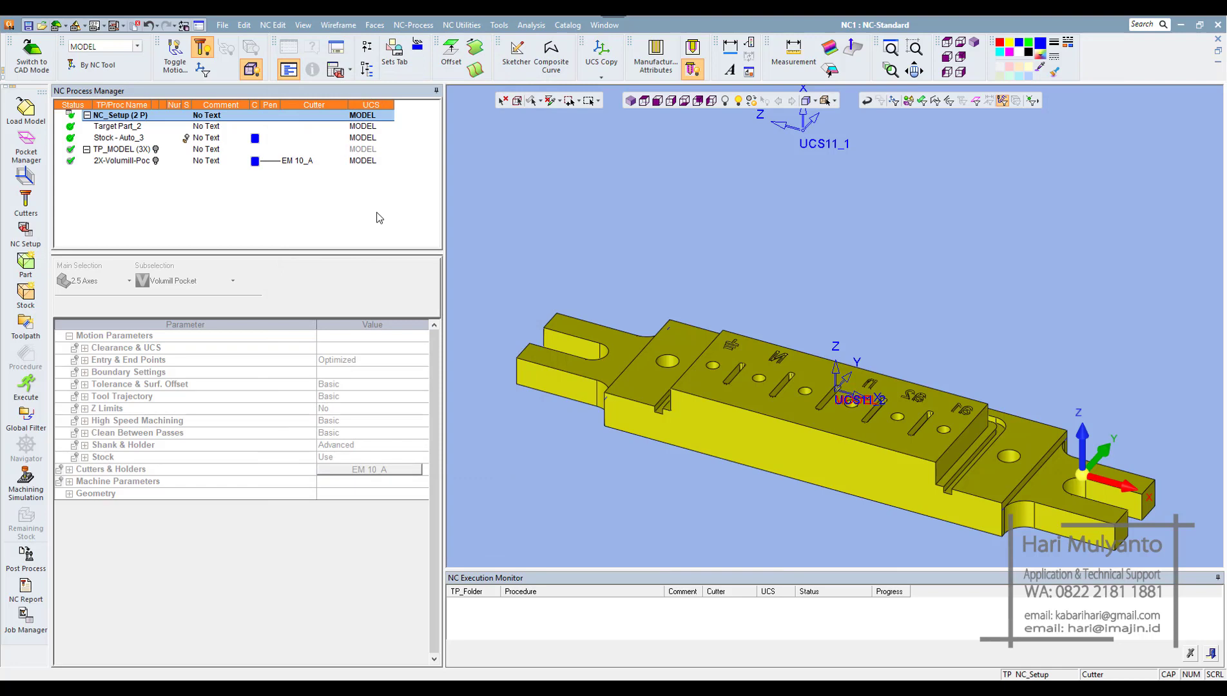
Step: Open the Volumill Pocket procedure under TP_MODEL for editing and bring up its cutters and holders
left_click(129, 163)
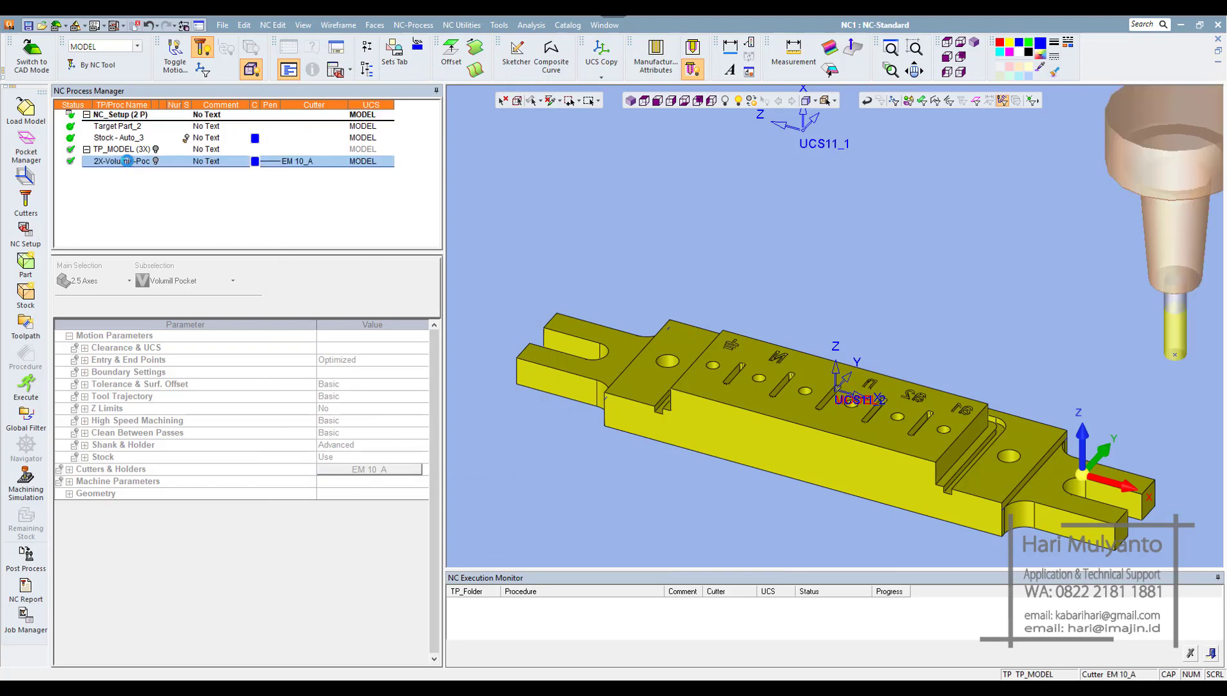
double_click(129, 163)
scroll(436, 479, "down", 1)
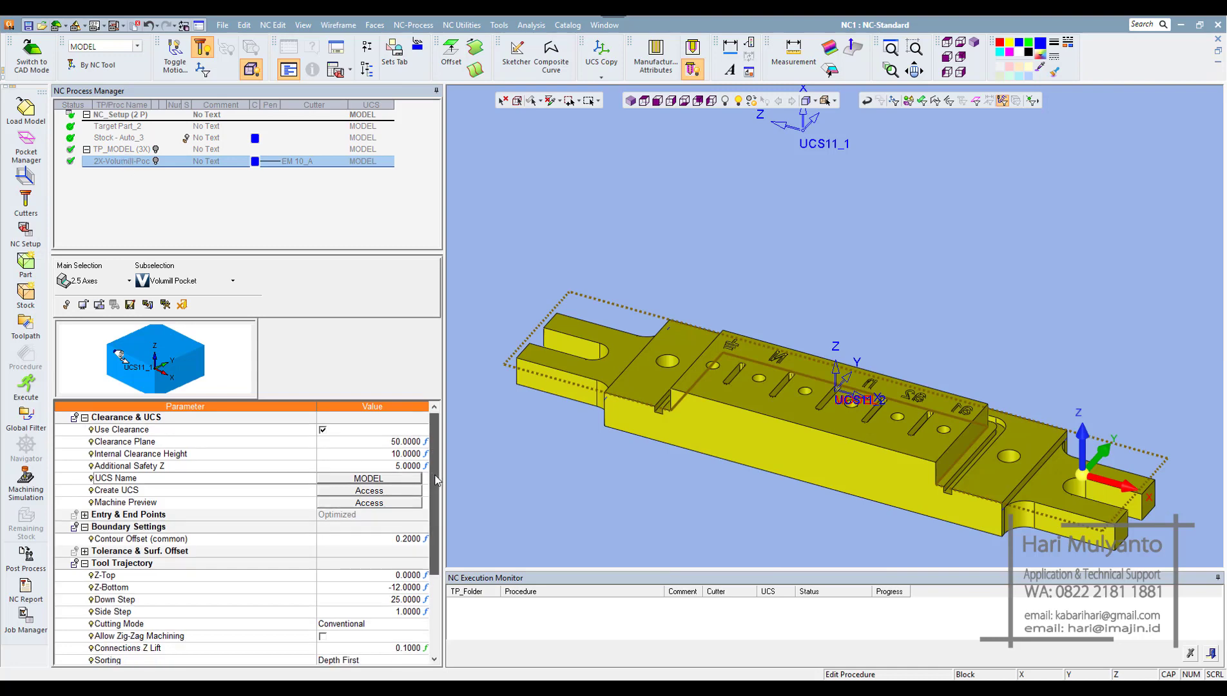
scroll(436, 480, "down", 19)
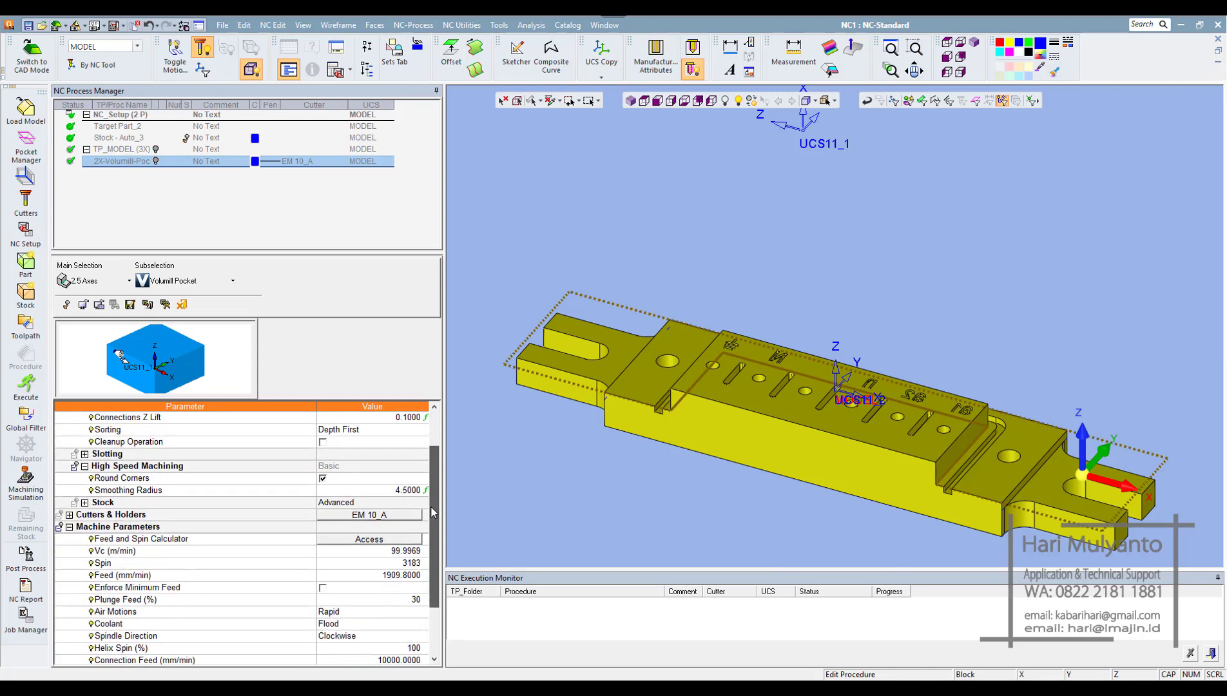
left_click(410, 515)
left_click(412, 517)
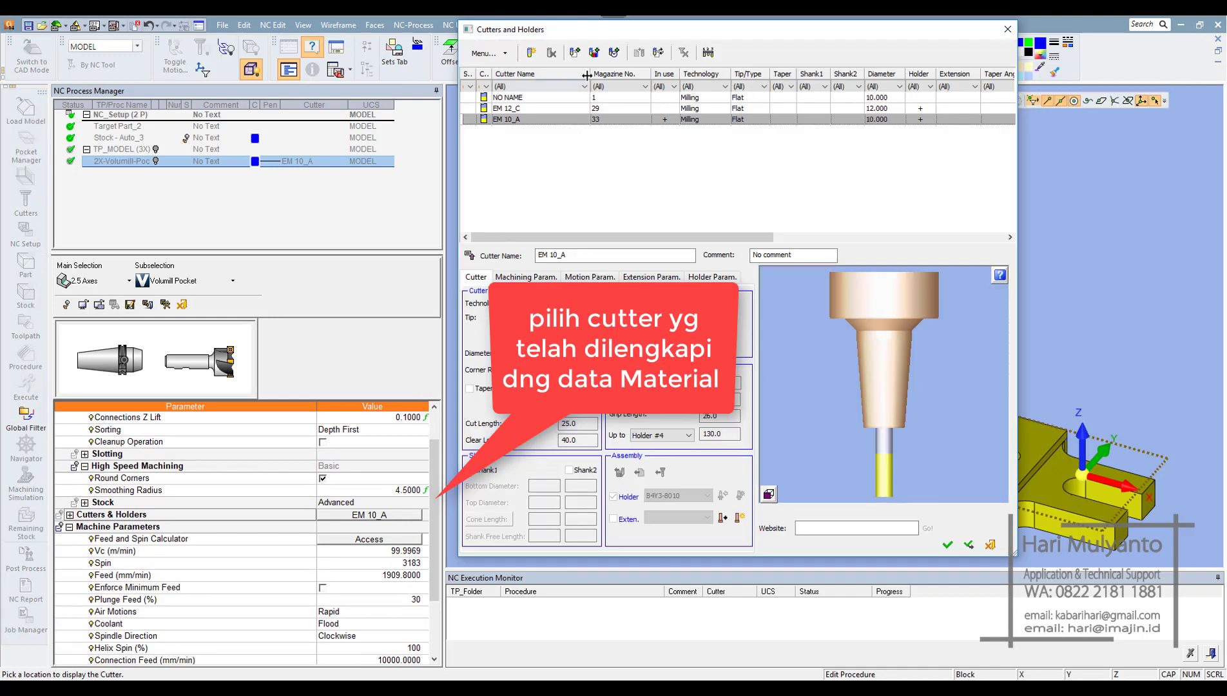
Step: Add EM 10_A_YG TOOL from the ALL BT40 collection, filtering the cutters by diameter 10 and Flat tip
left_click(593, 53)
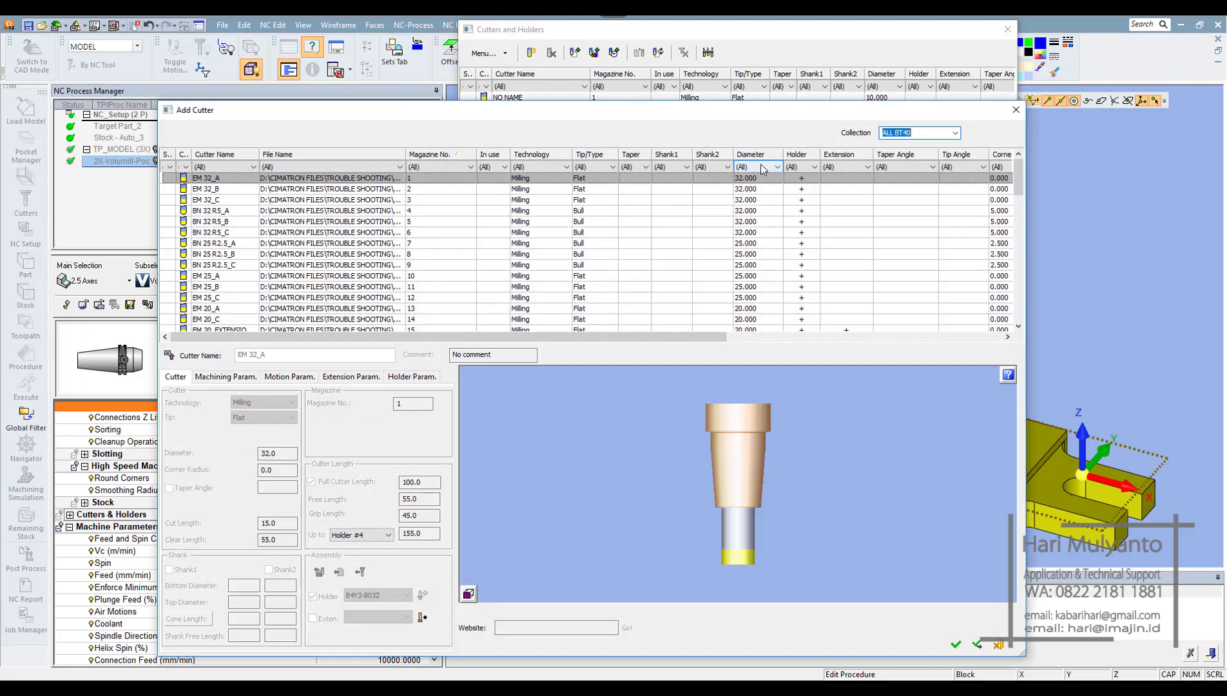
left_click(760, 165)
left_click(754, 229)
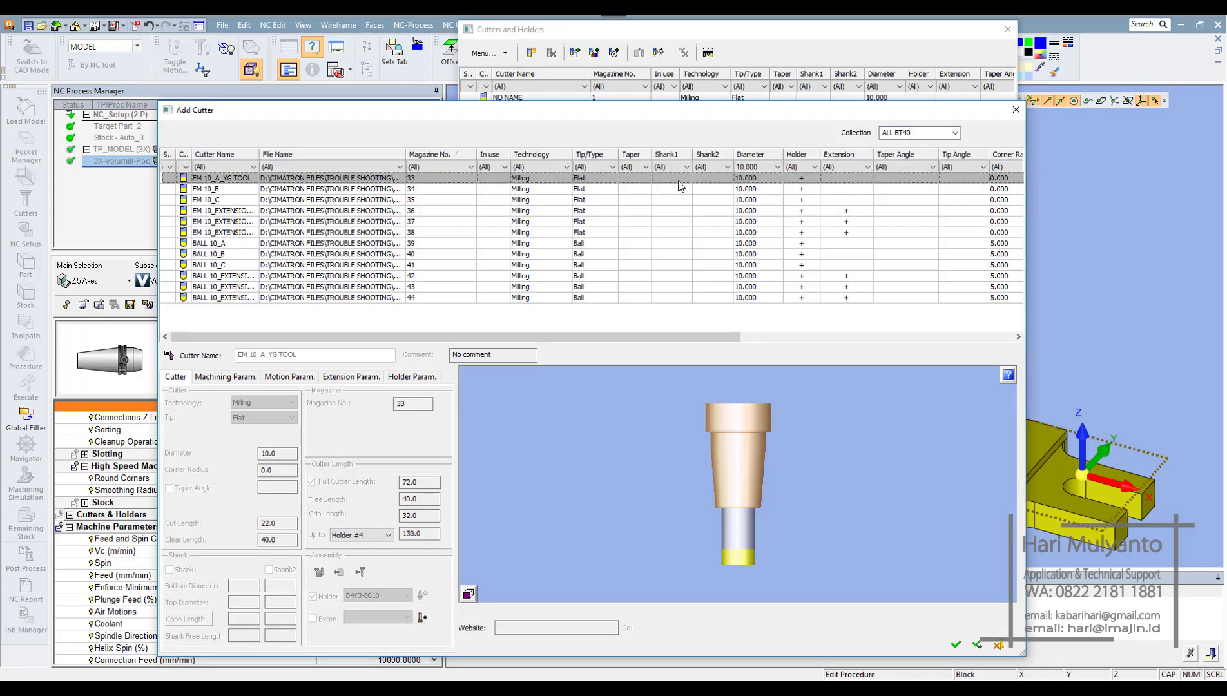
left_click(609, 168)
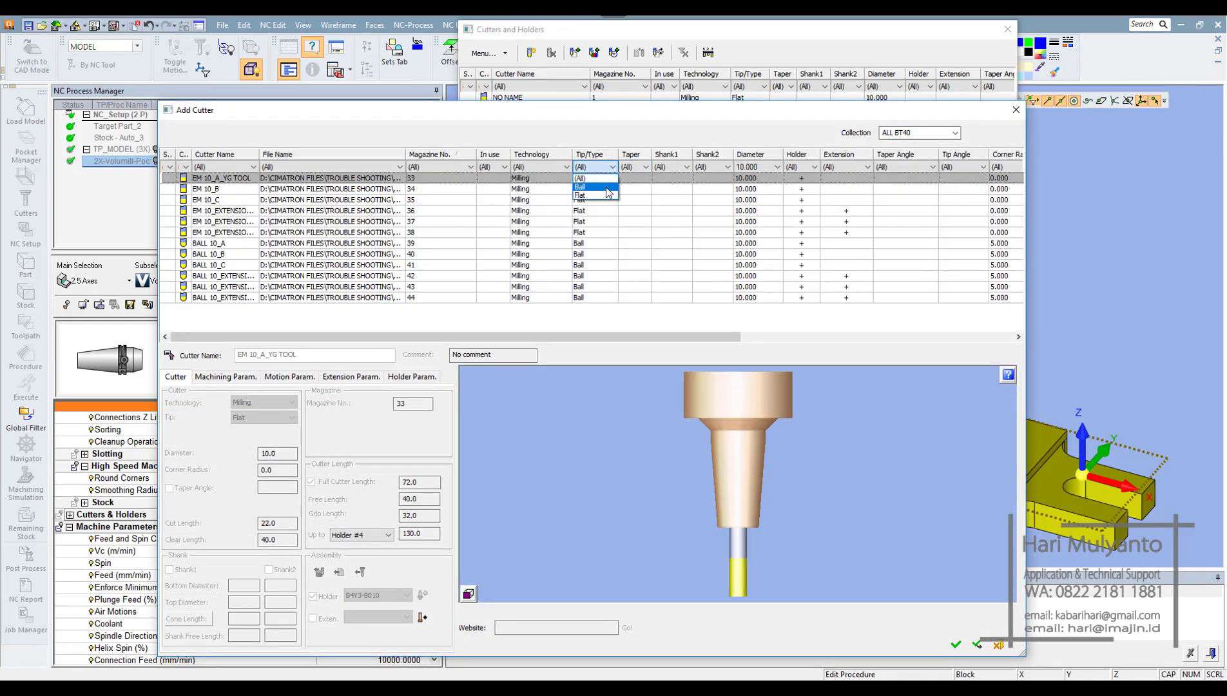
left_click(596, 198)
left_click(231, 180)
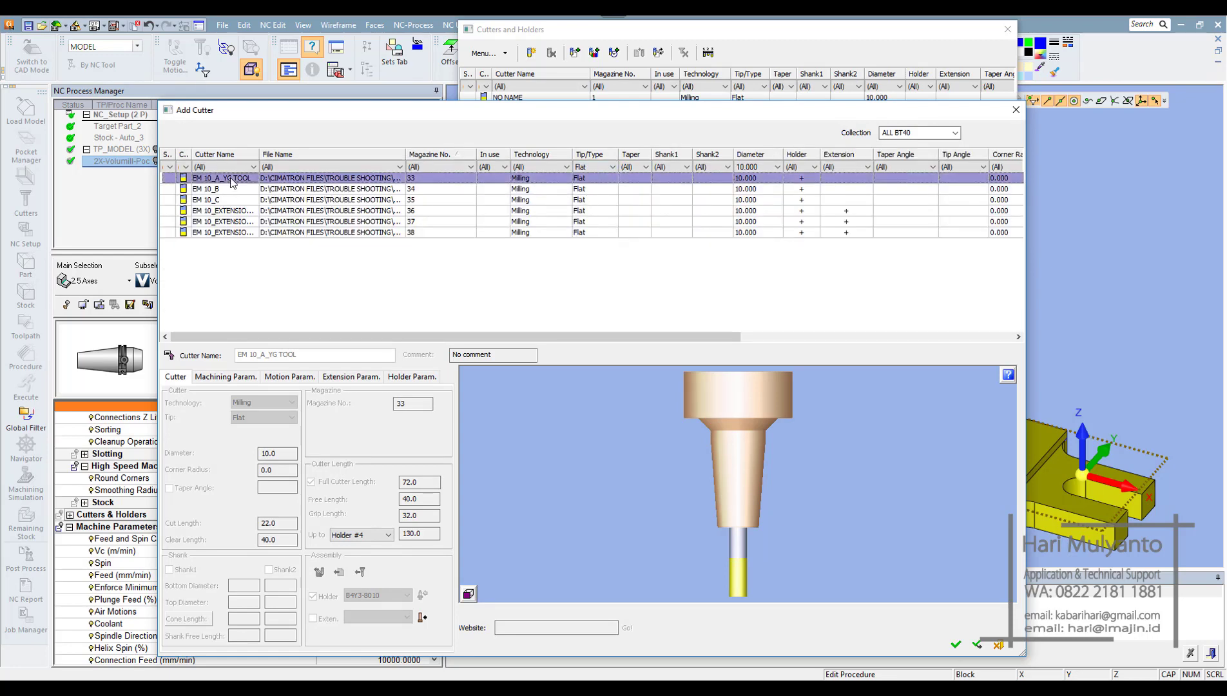
left_click(957, 646)
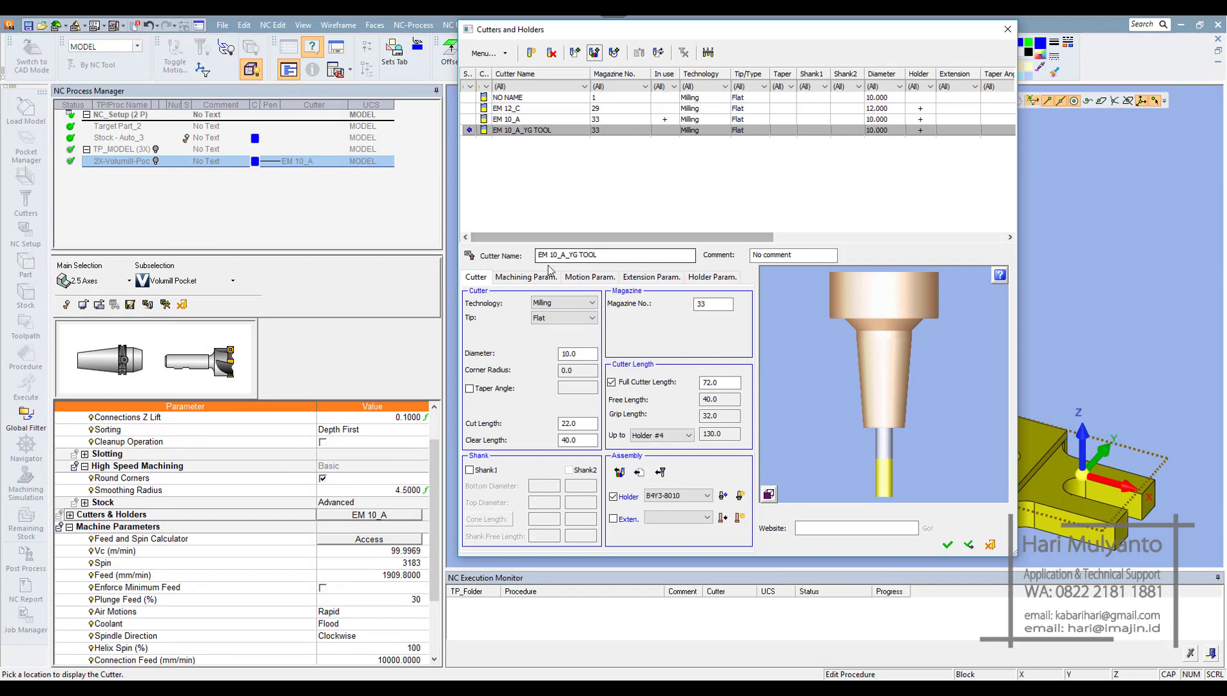
Step: Check the machining, motion and extension parameters of EM 10_A_YG TOOL and apply it to the procedure
left_click(531, 277)
left_click(586, 277)
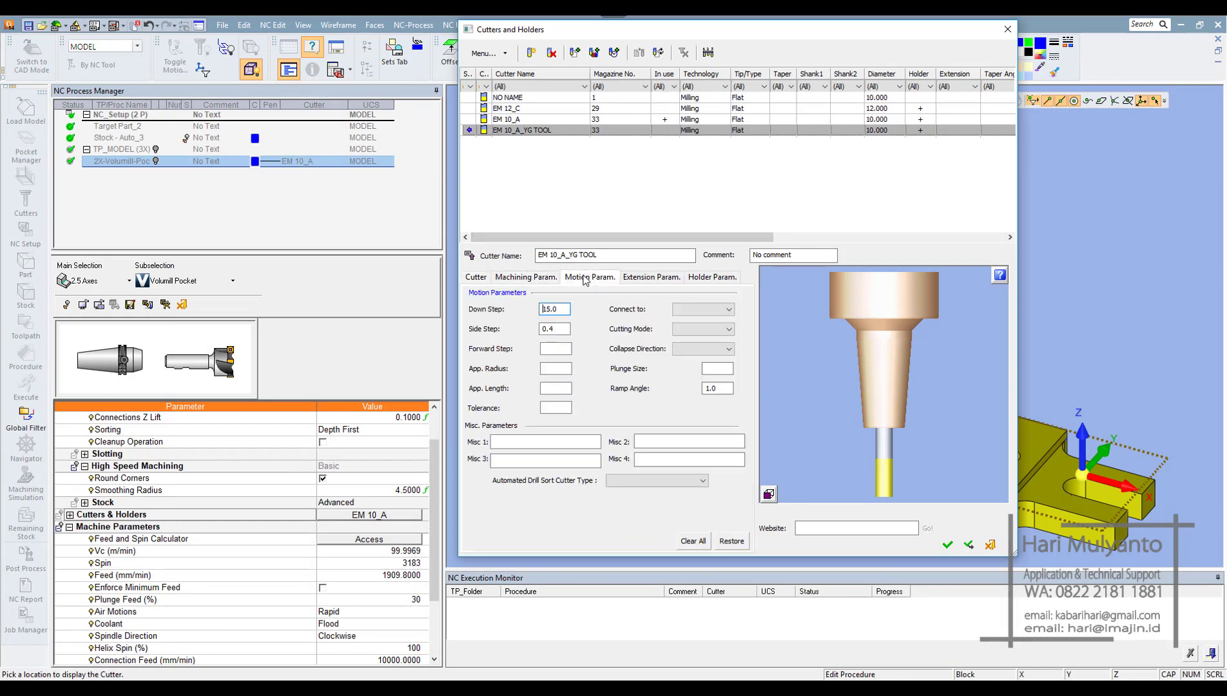
left_click(638, 278)
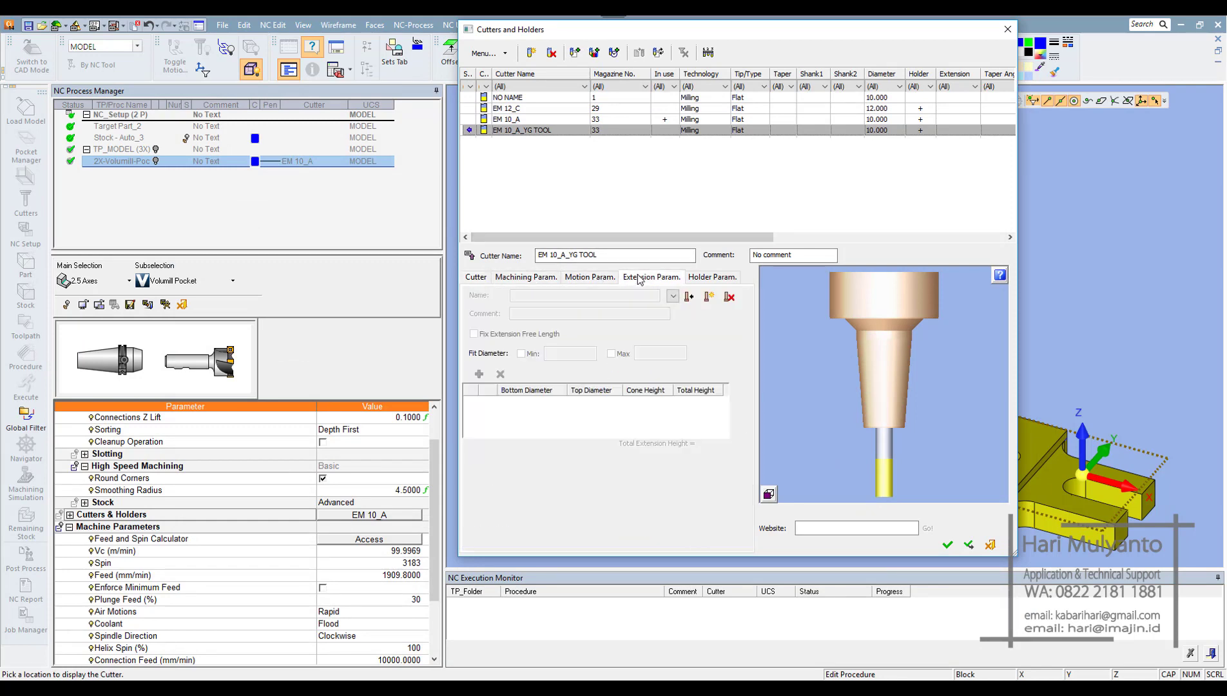
left_click(948, 545)
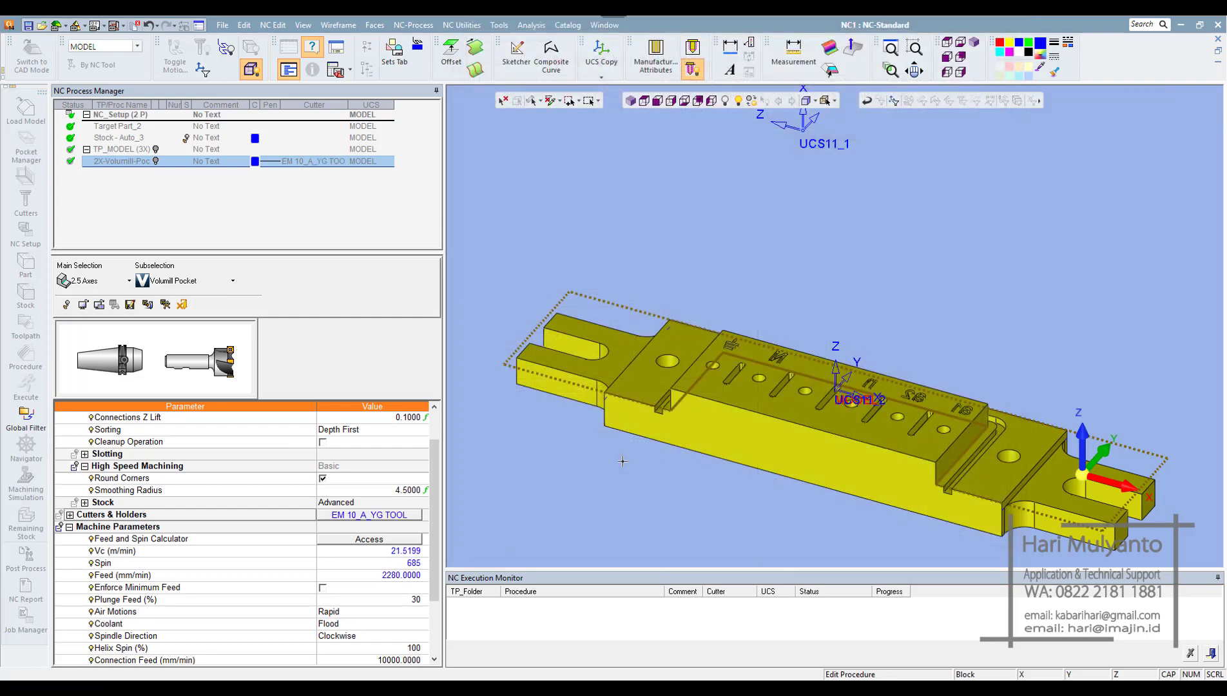
Step: Review the Volumill Pocket procedure's tool trajectory and machine parameters, and save and close it without calculating
scroll(436, 482, "up", 6)
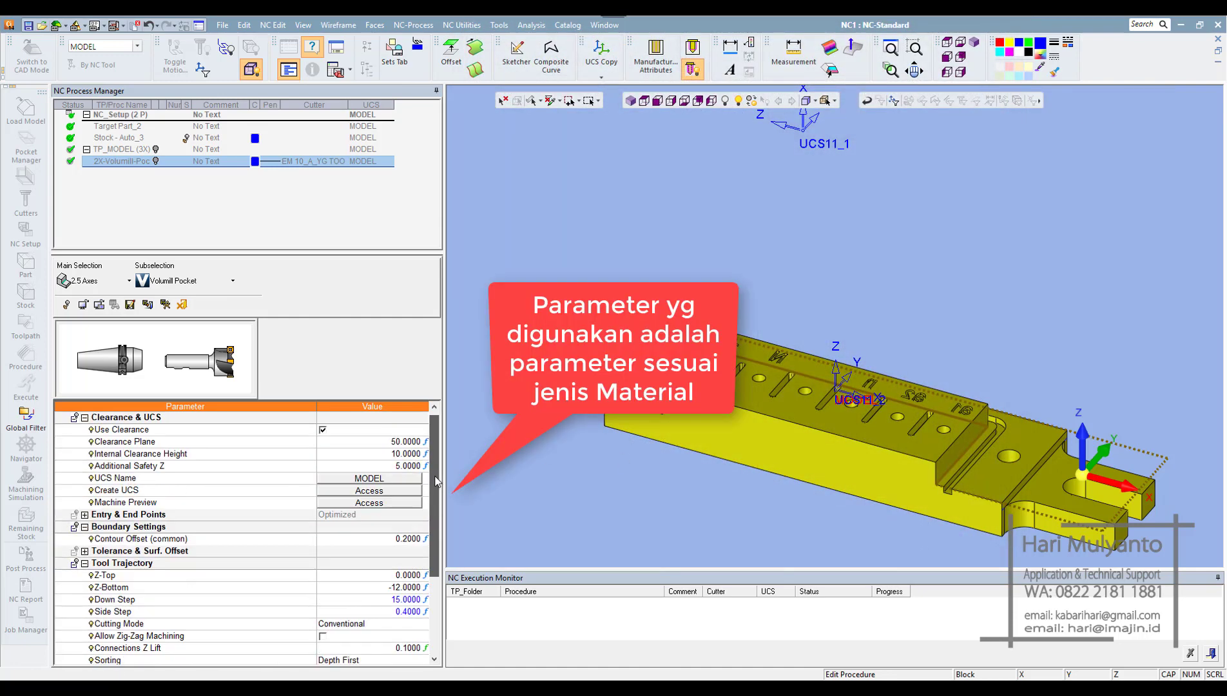
scroll(437, 483, "down", 3)
scroll(436, 486, "down", 2)
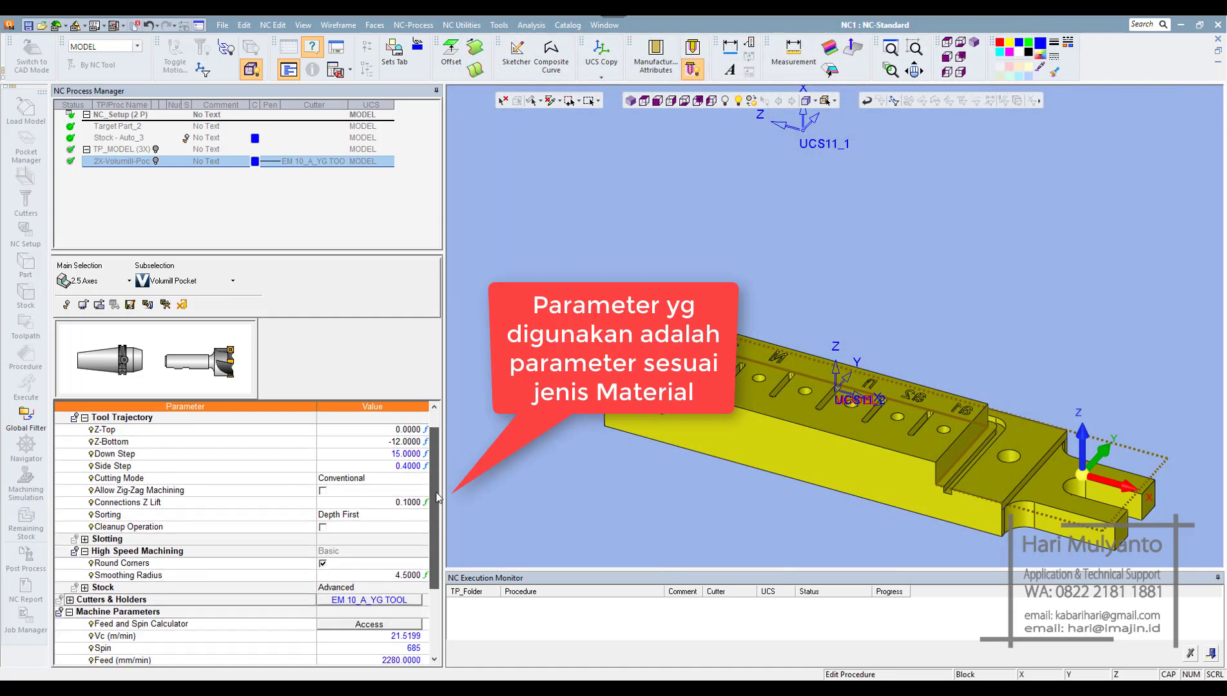
scroll(397, 567, "down", 2)
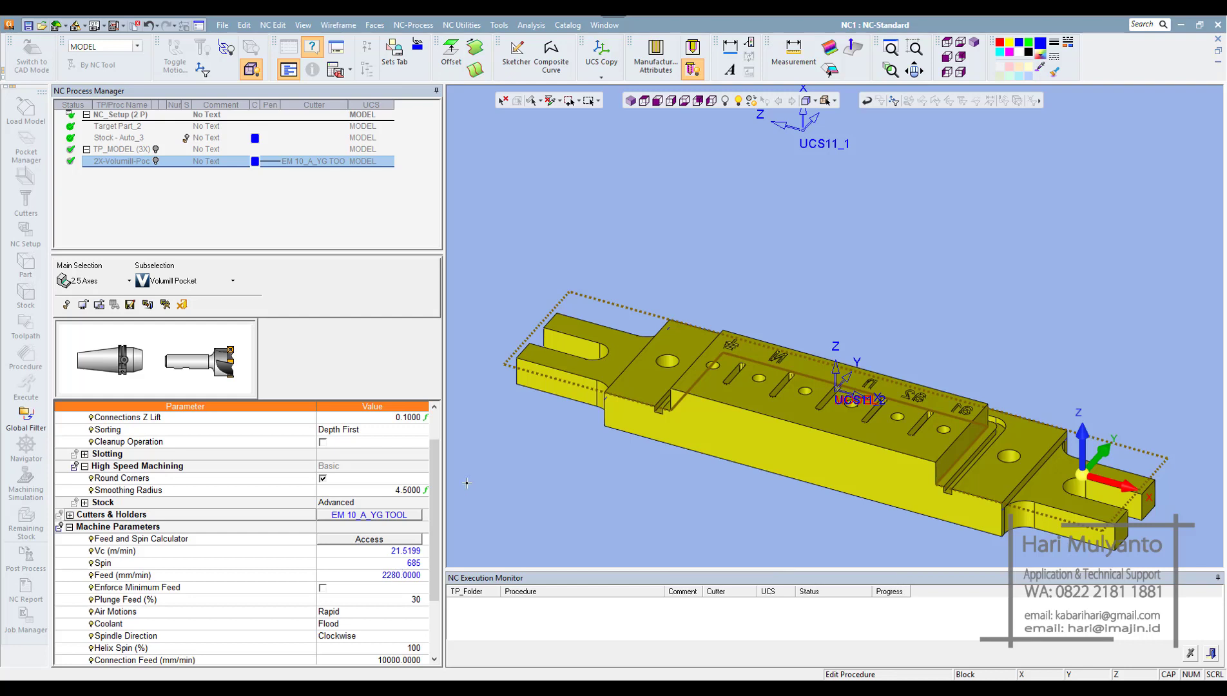
right_click(518, 276)
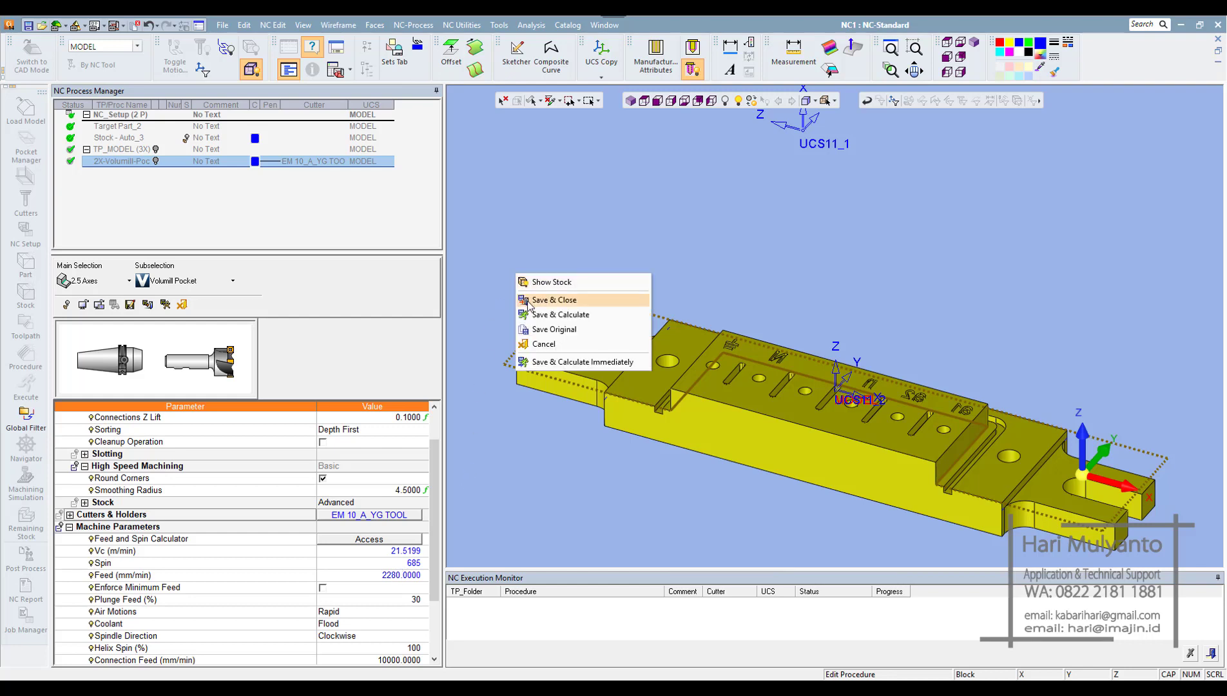
left_click(528, 303)
Step: Set the NC_Setup material to MAT 1 from the MATERIALKU group, filtering the material catalog by SHOW = YES, and confirm the setup
right_click(121, 115)
left_click(636, 109)
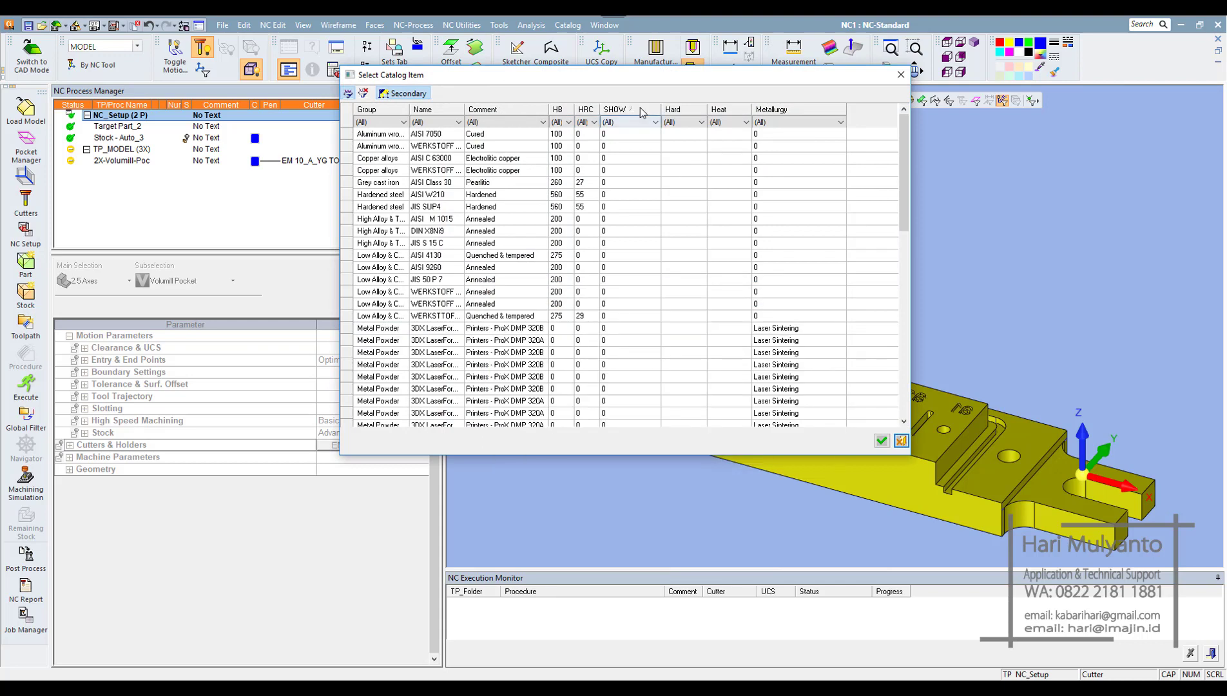
left_click(642, 110)
left_click(655, 122)
left_click(642, 152)
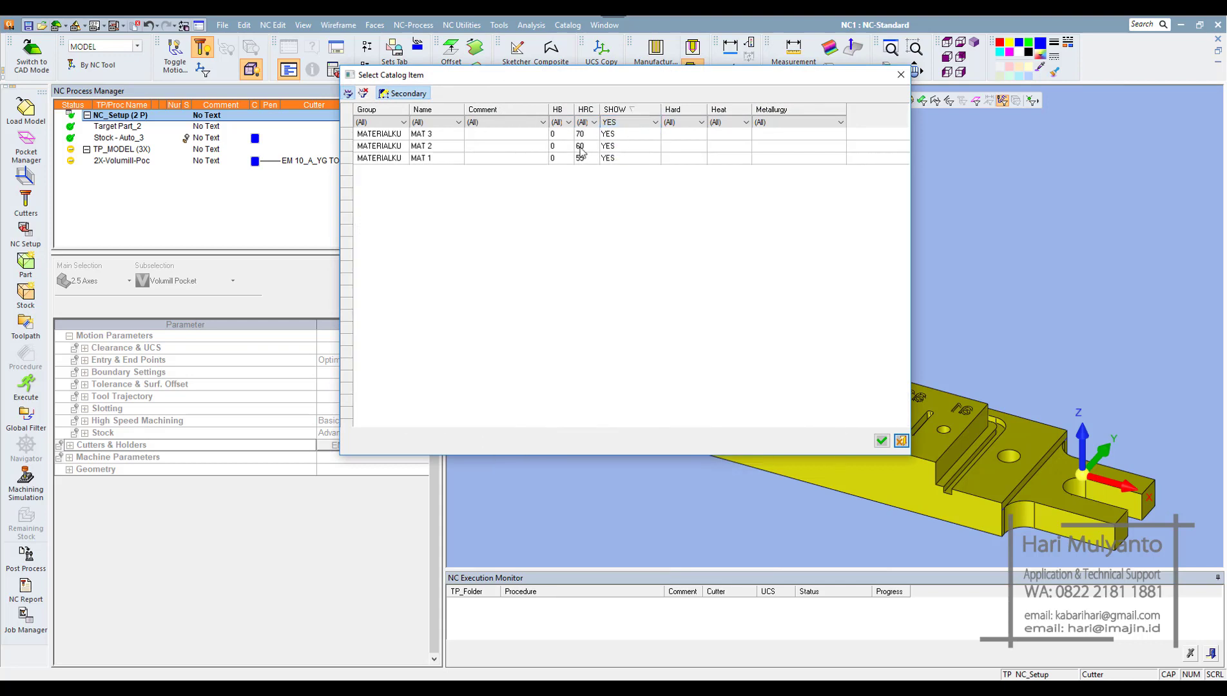
left_click(386, 159)
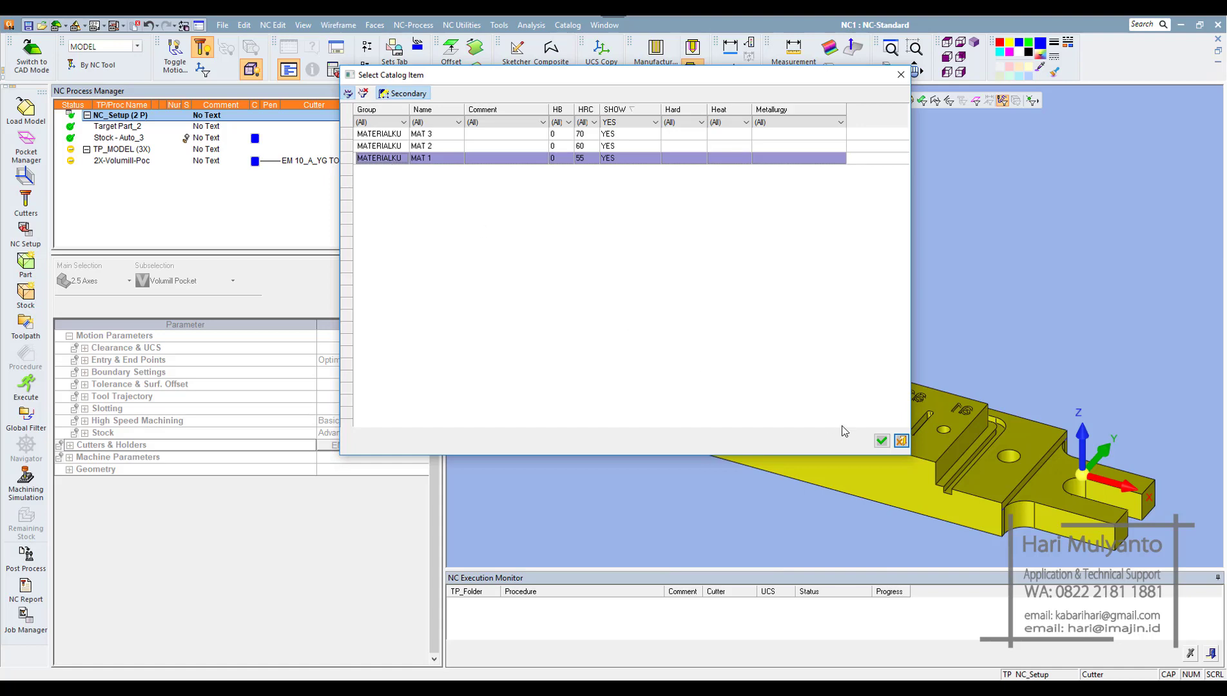
left_click(881, 440)
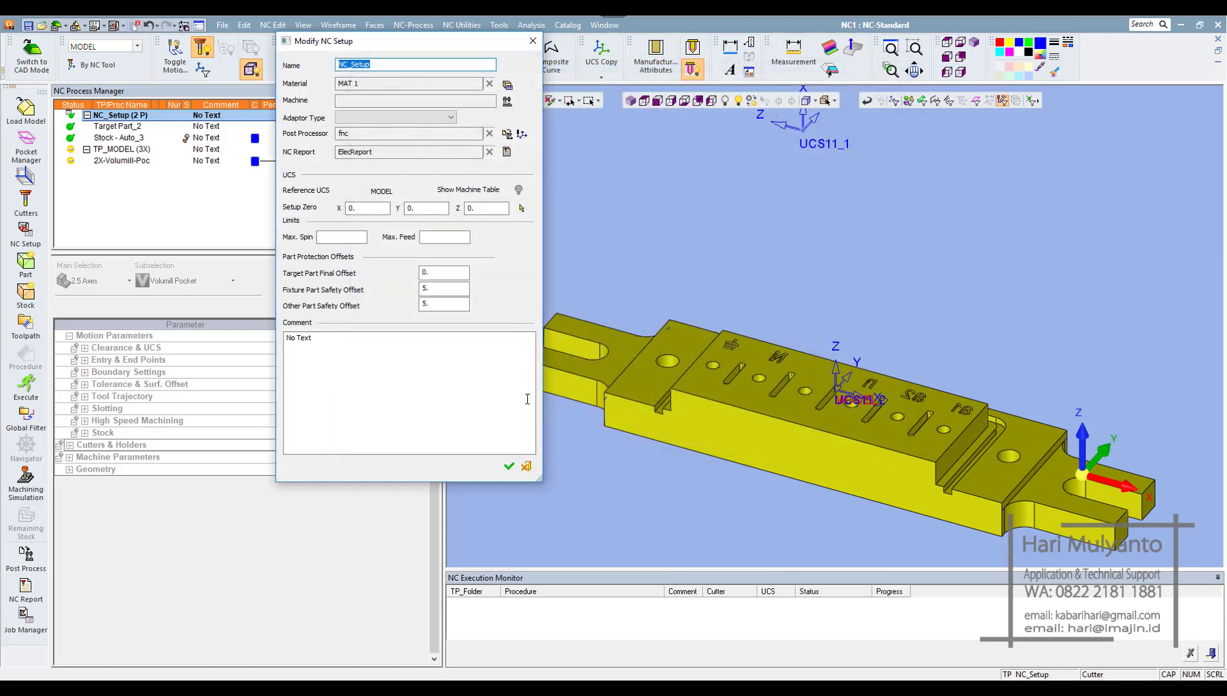
left_click(509, 466)
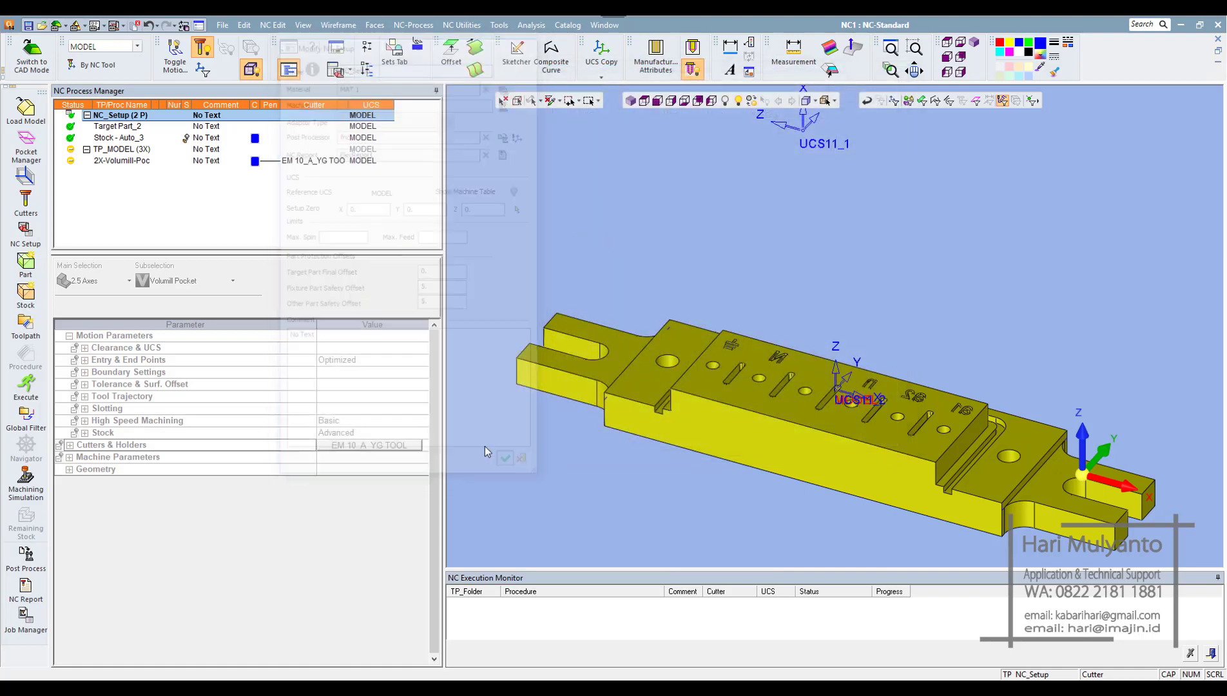
Step: Reopen the Volumill Pocket procedure for editing and bring up the Cutters and Holders settings of EM 10_A_YG TOOL
double_click(127, 161)
left_click_drag(435, 443, 434, 492)
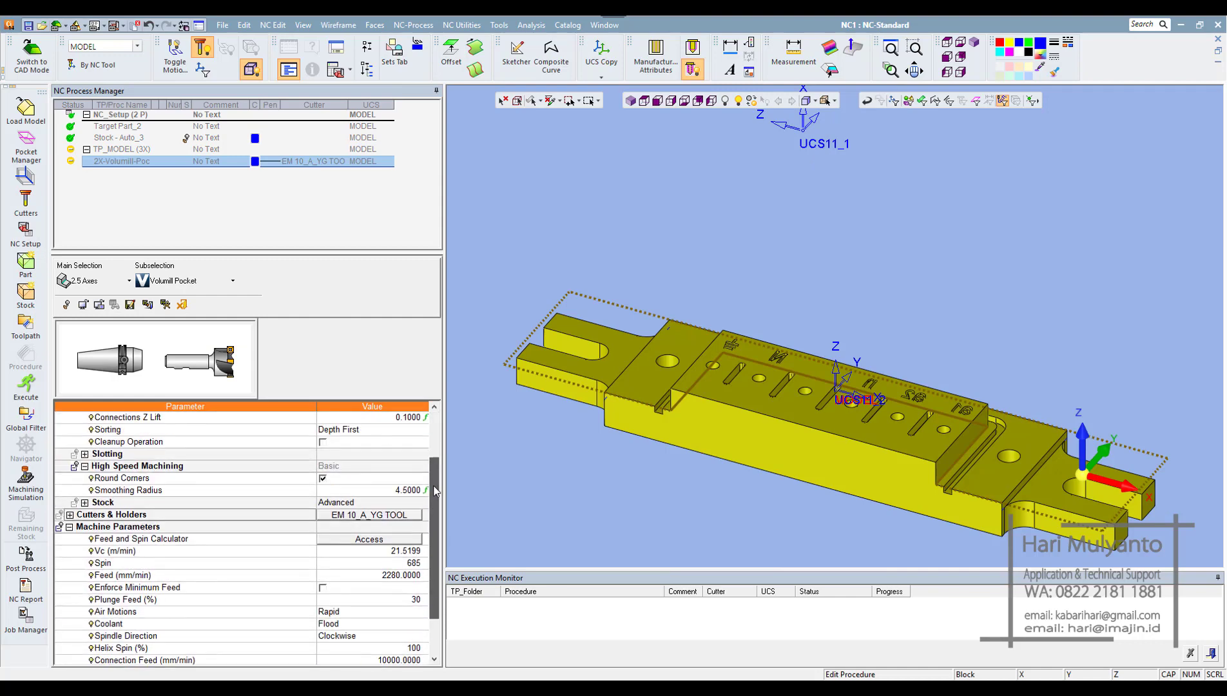
left_click(406, 515)
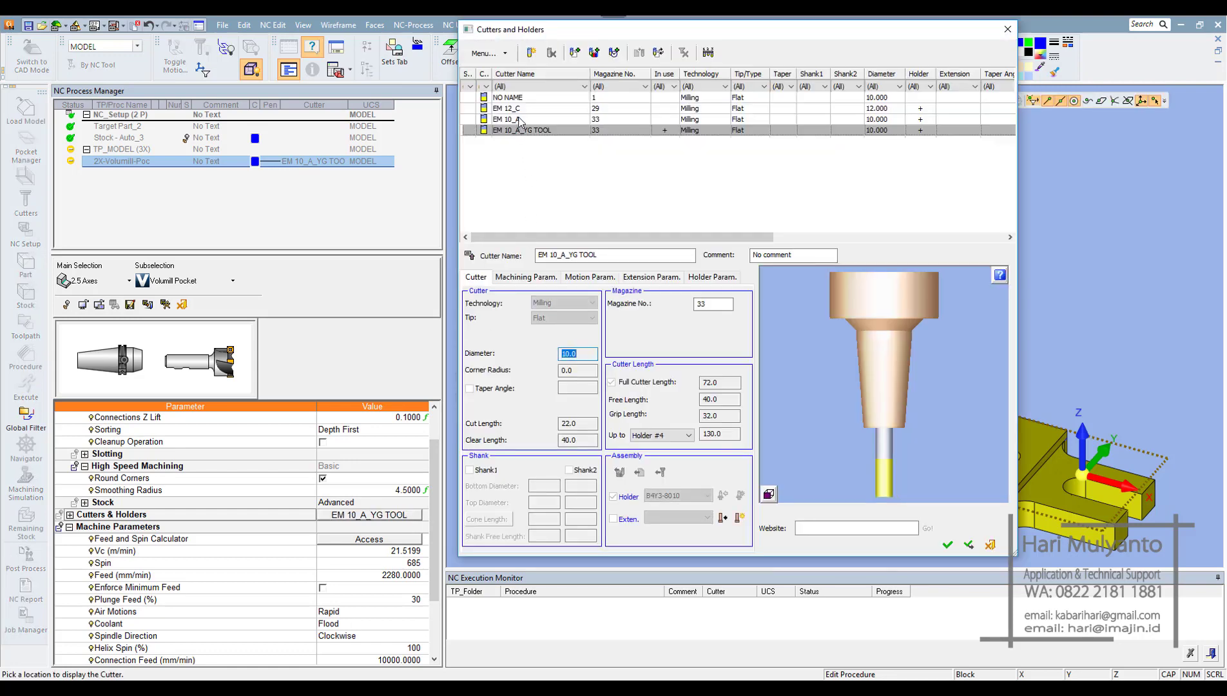